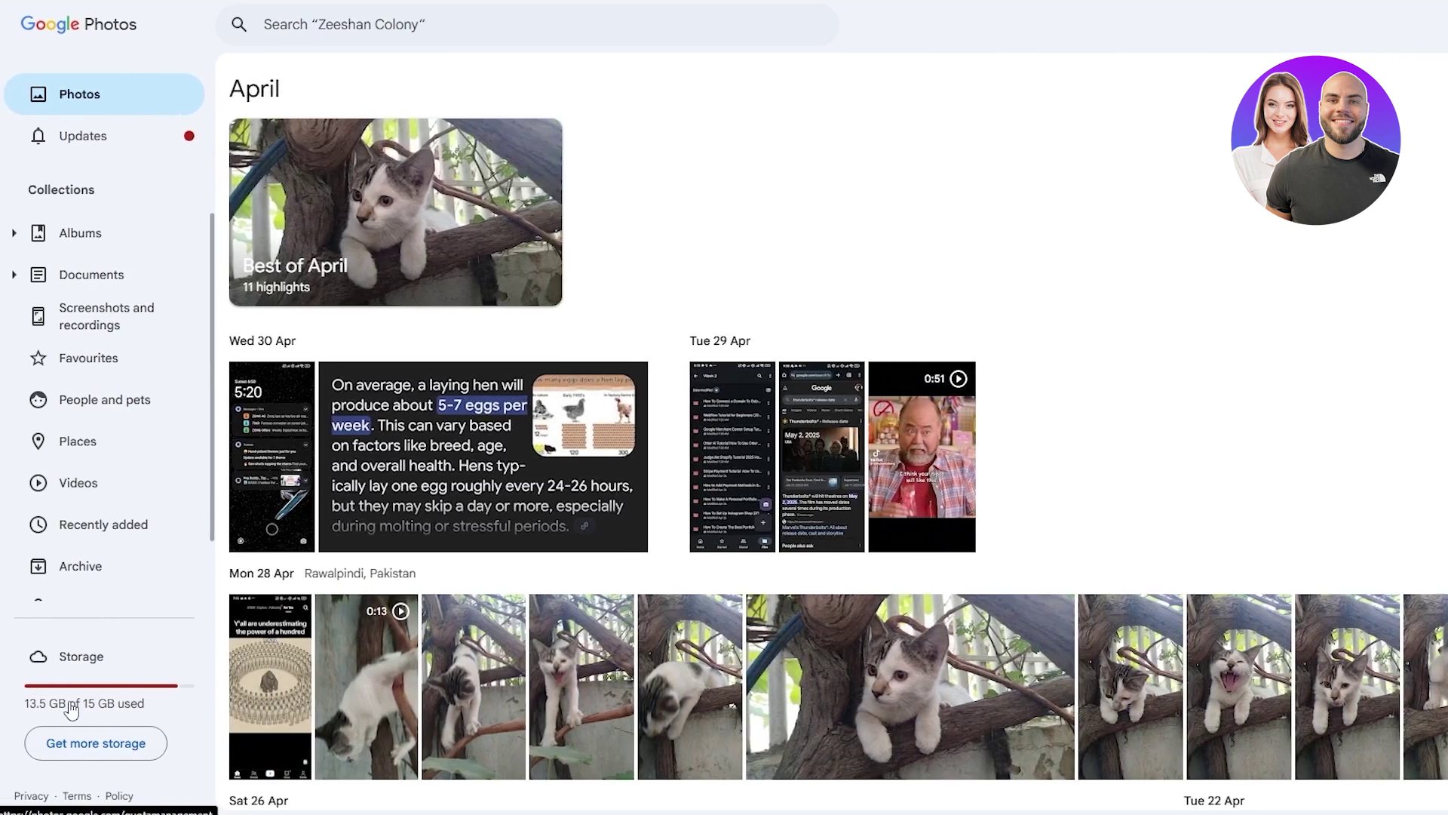
click(71, 709)
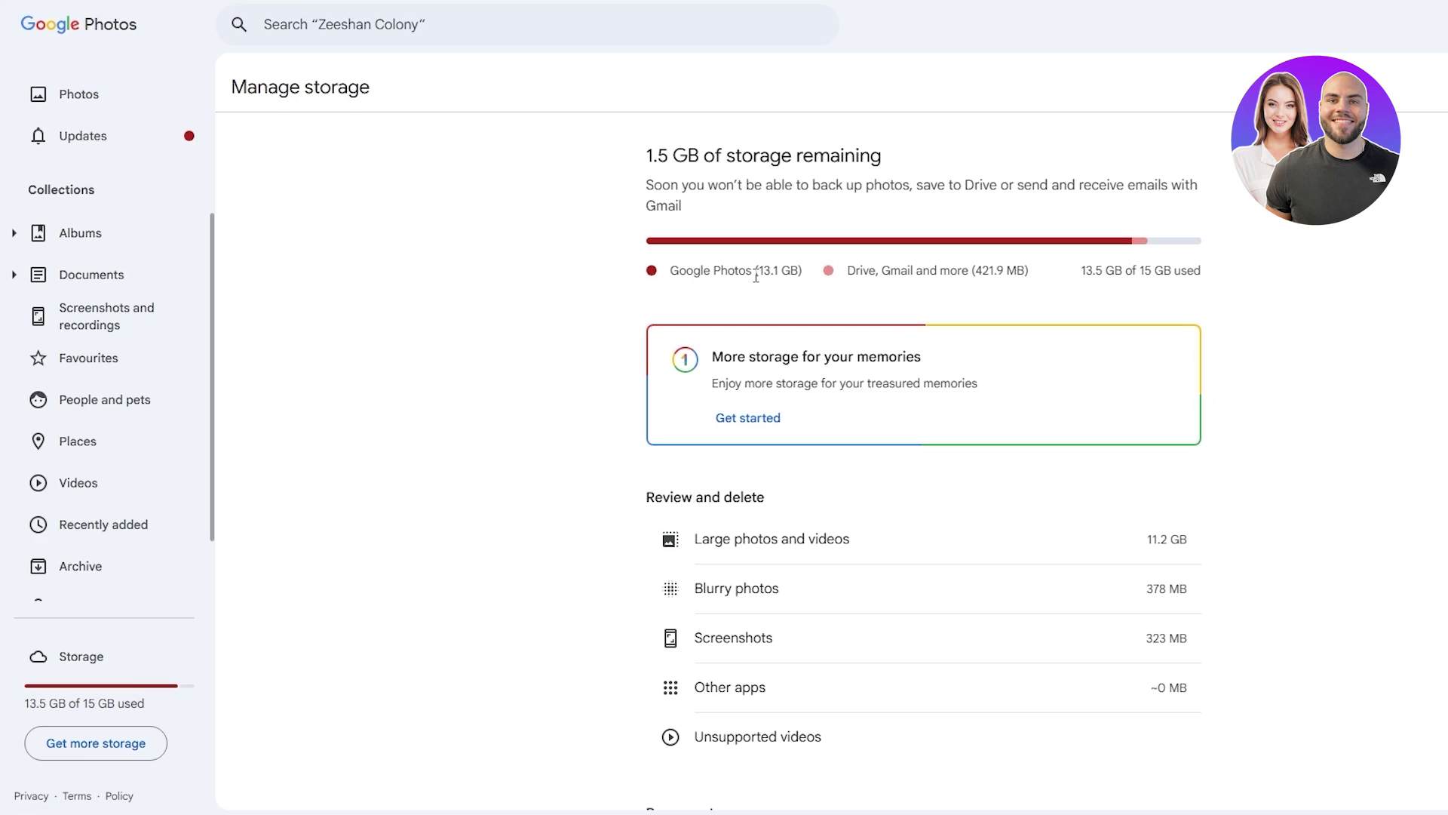
drag(753, 270, 795, 269)
click(1106, 243)
drag(647, 507, 782, 507)
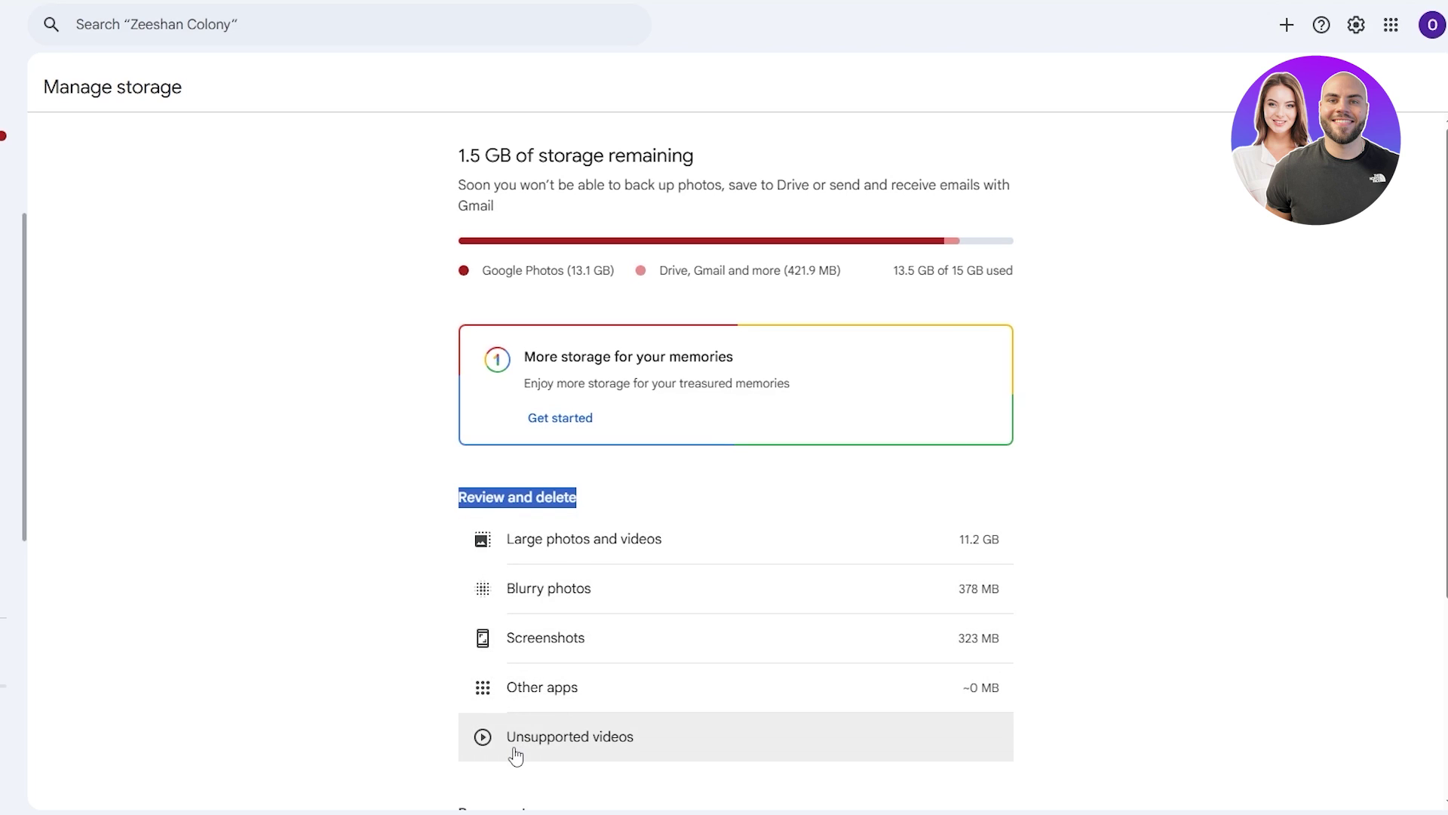
scroll(515, 756, down, 2)
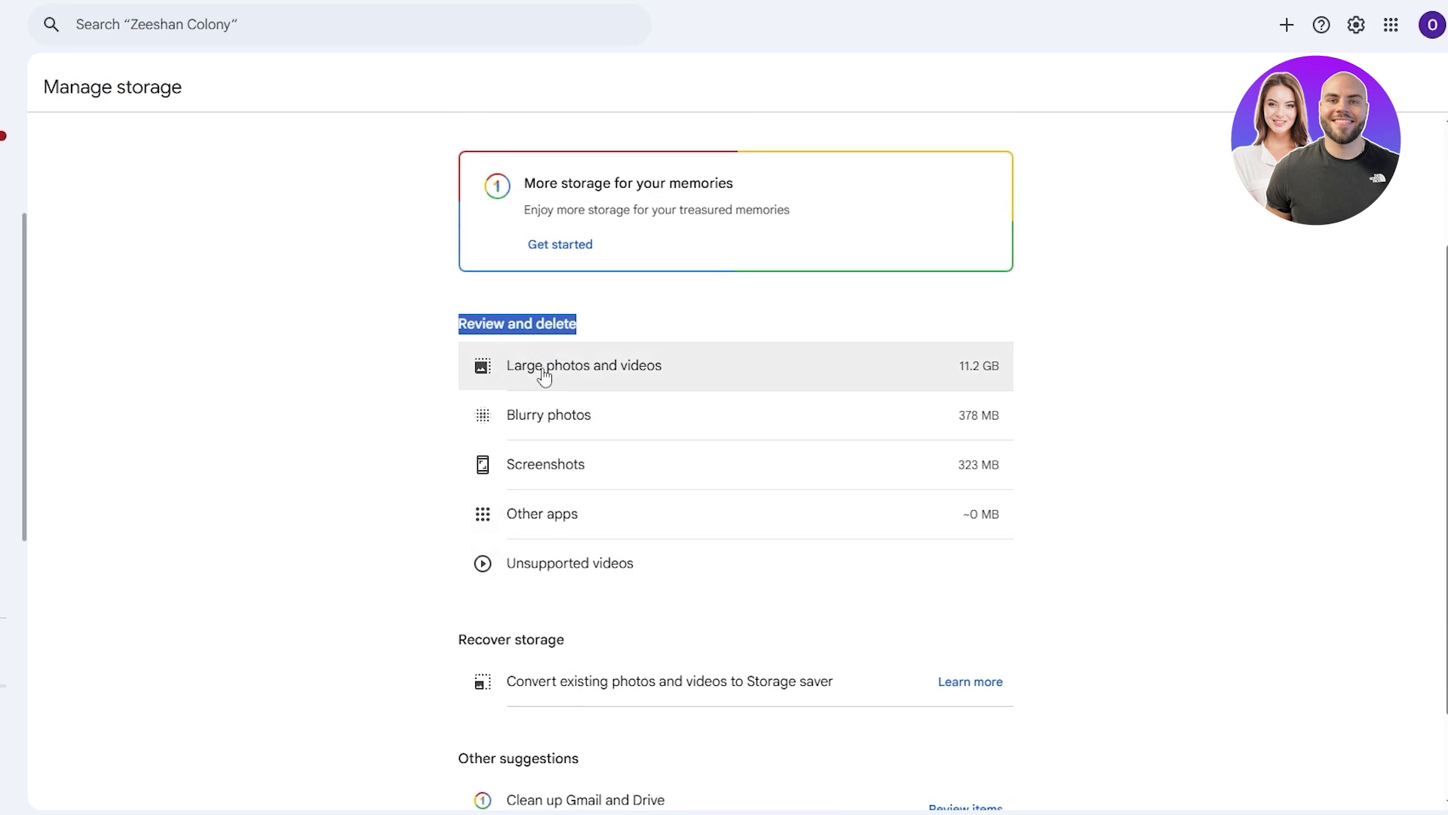
scroll(544, 377, down, 2)
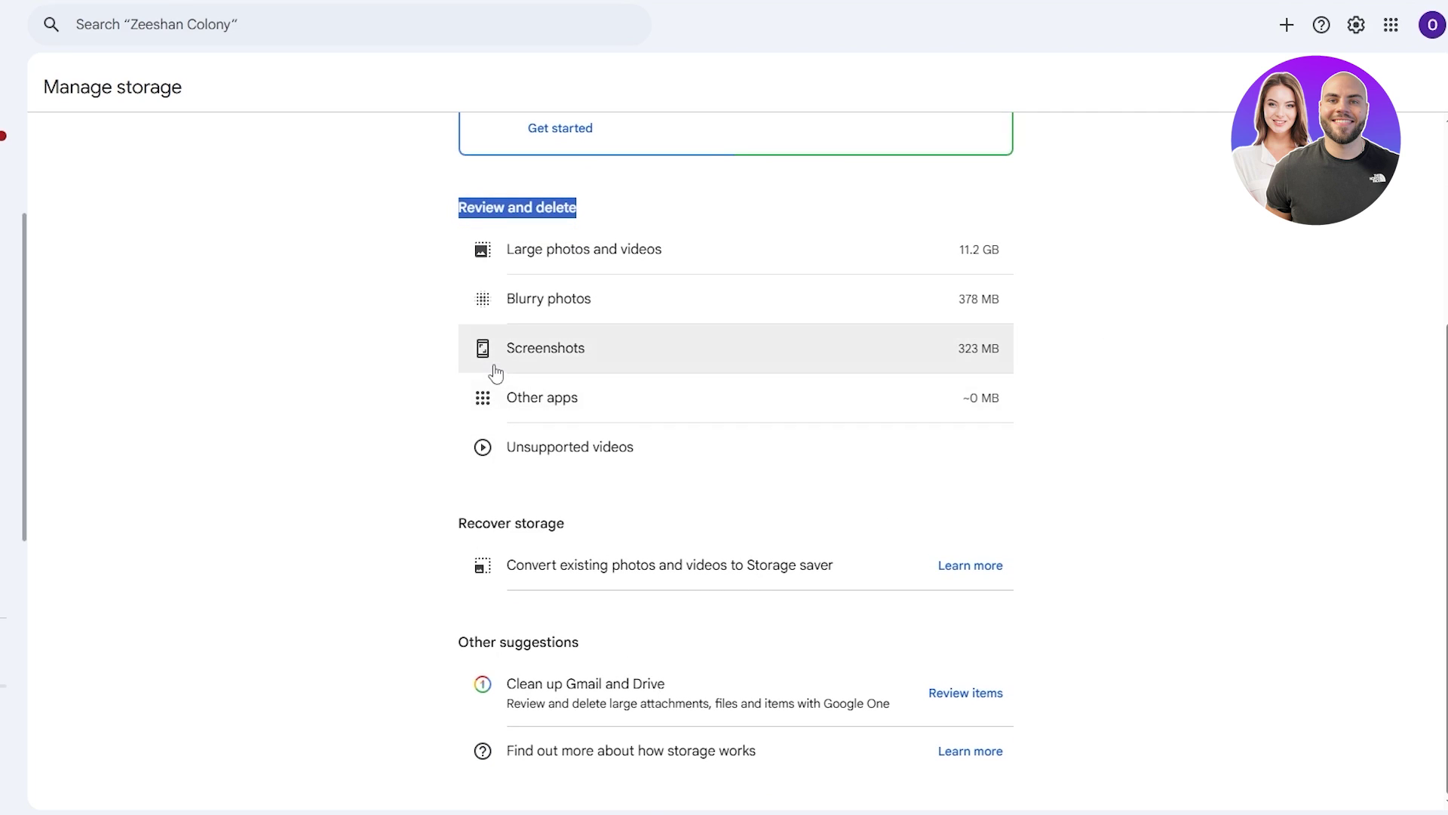
scroll(495, 372, up, 4)
drag(482, 270, 824, 277)
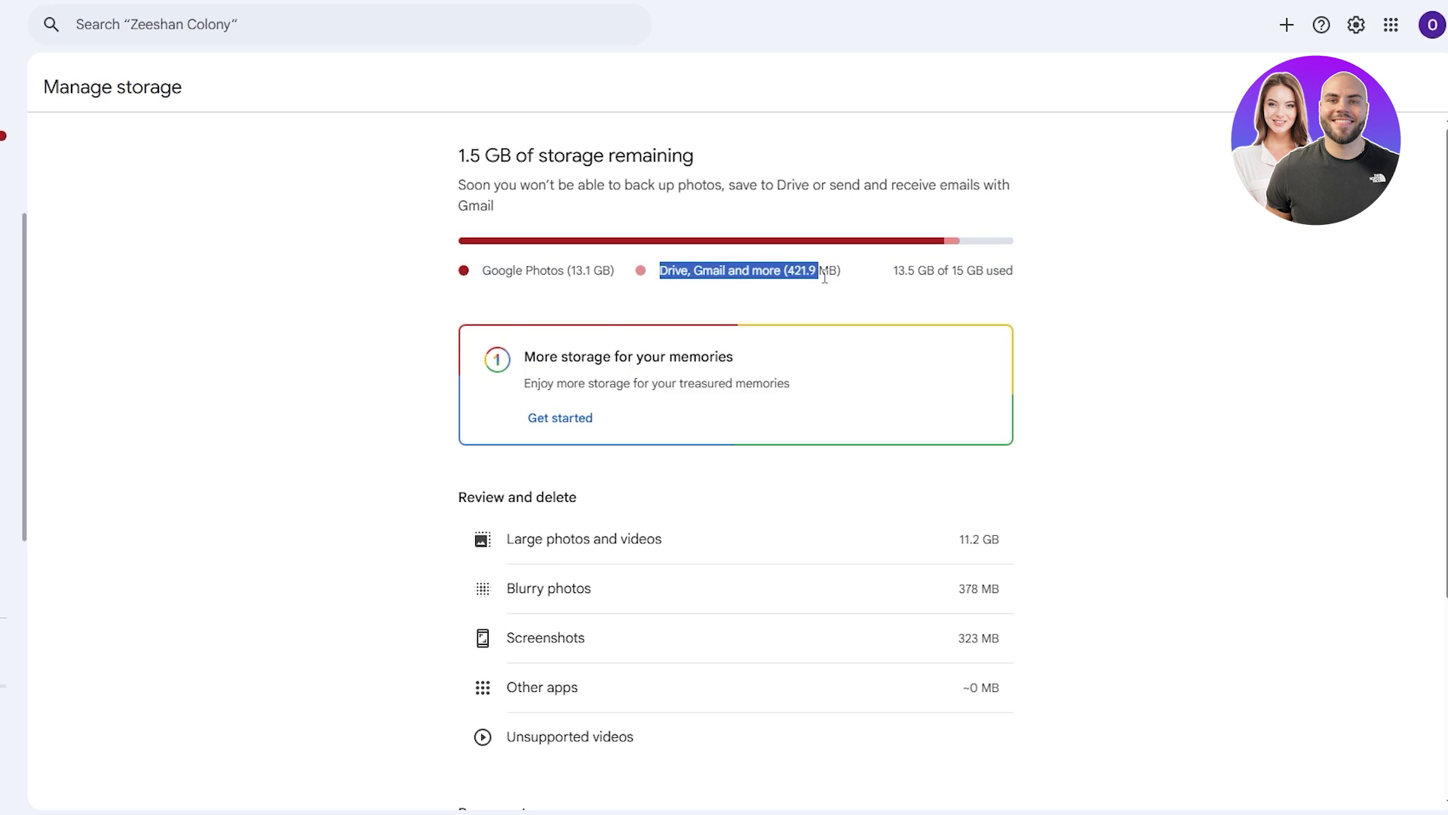
click(881, 274)
scroll(1237, 690, down, 4)
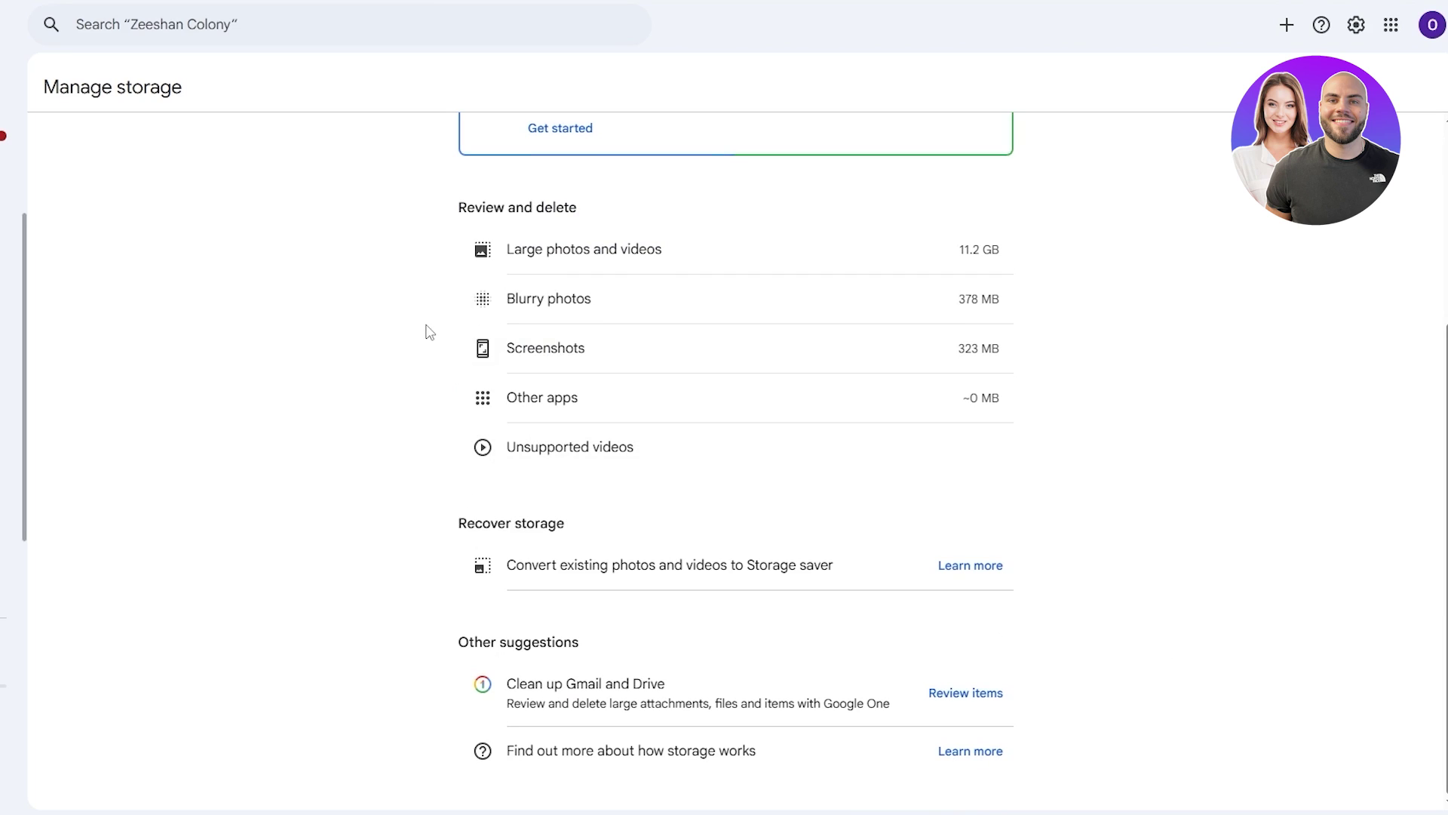
Move the 239.2 MB video and the other selected large videos to the bin, freeing 1.8 GB
click(656, 270)
scroll(400, 440, down, 2)
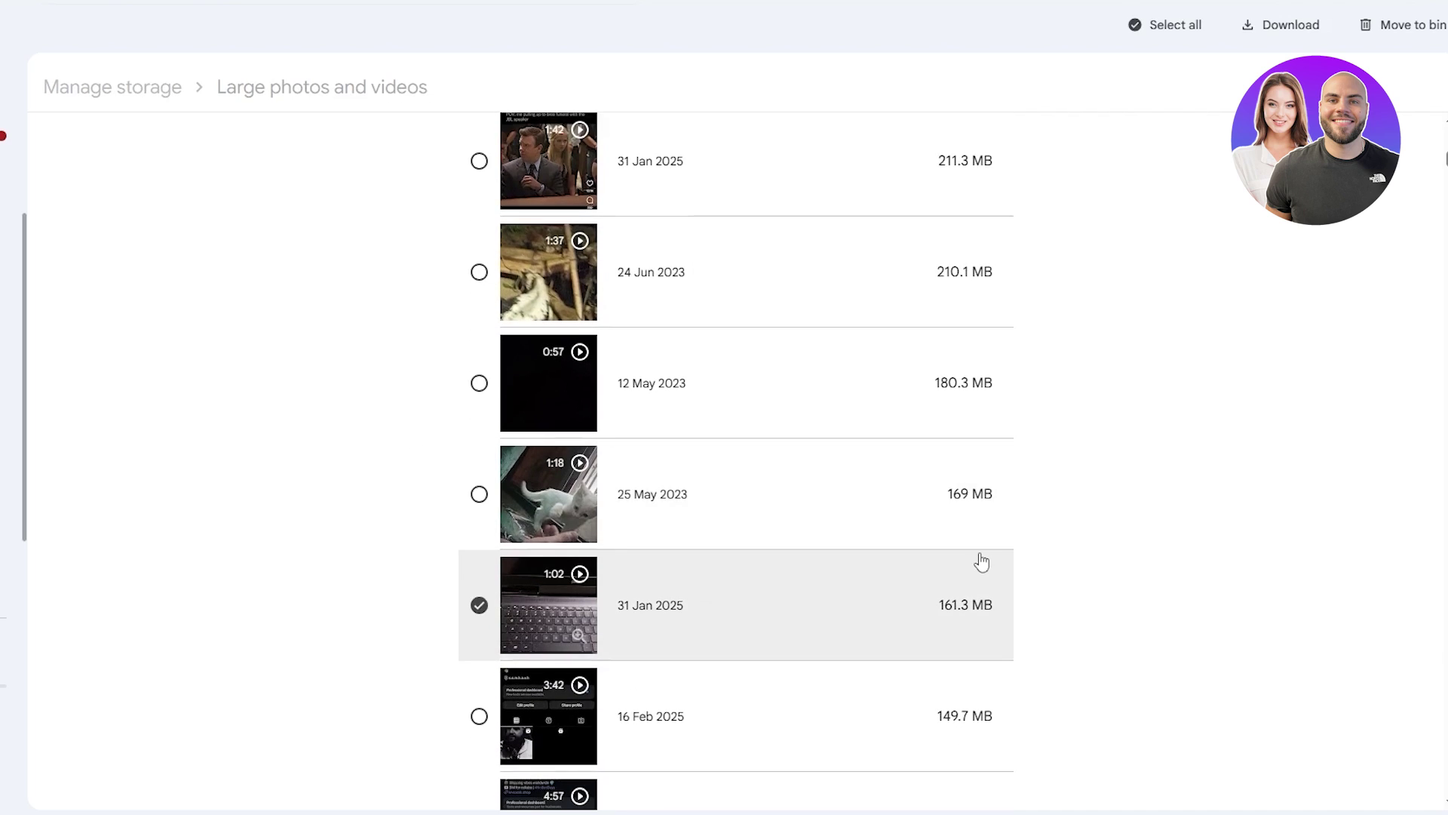
scroll(883, 562, up, 2)
scroll(914, 420, up, 1)
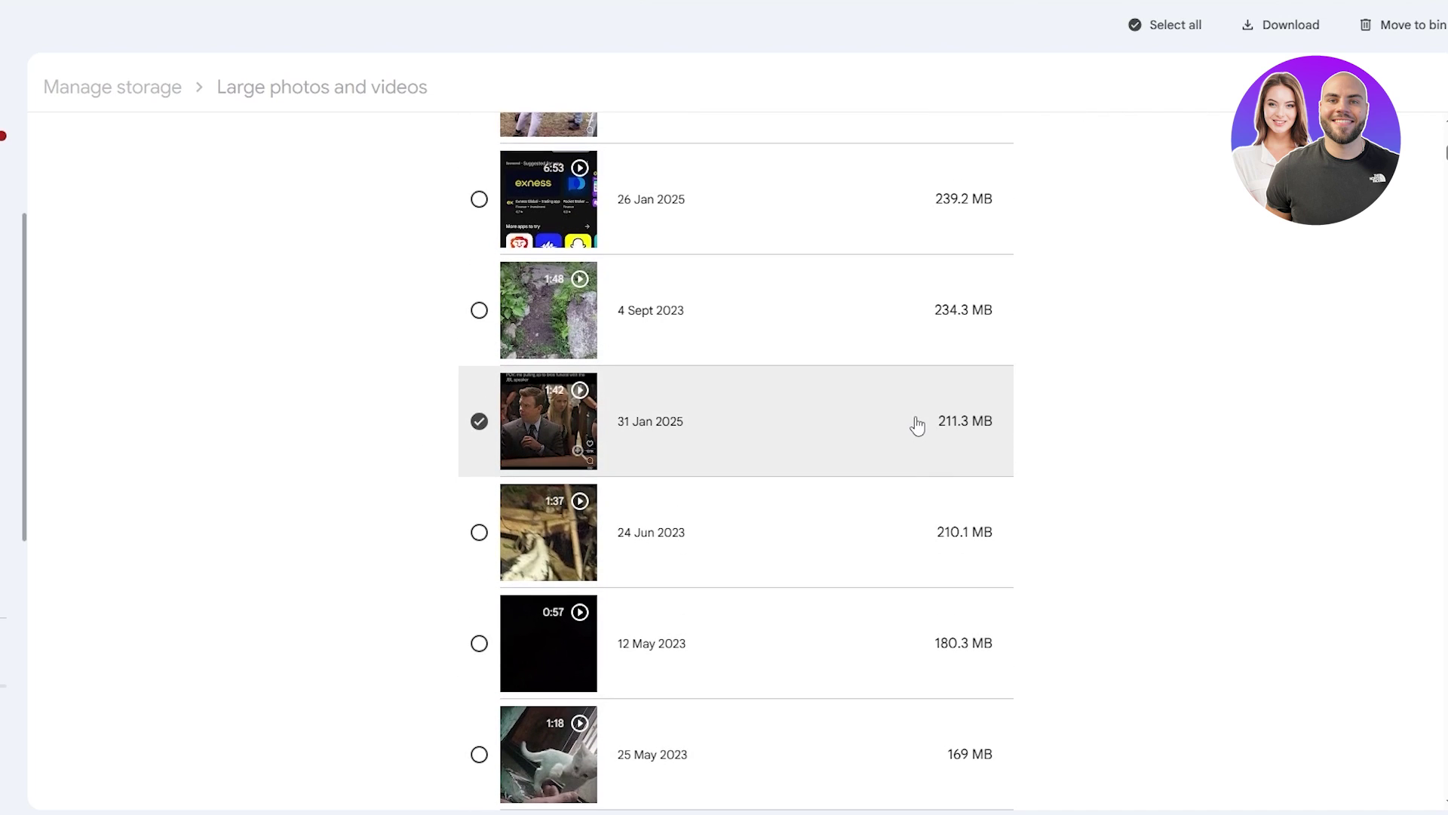
click(479, 199)
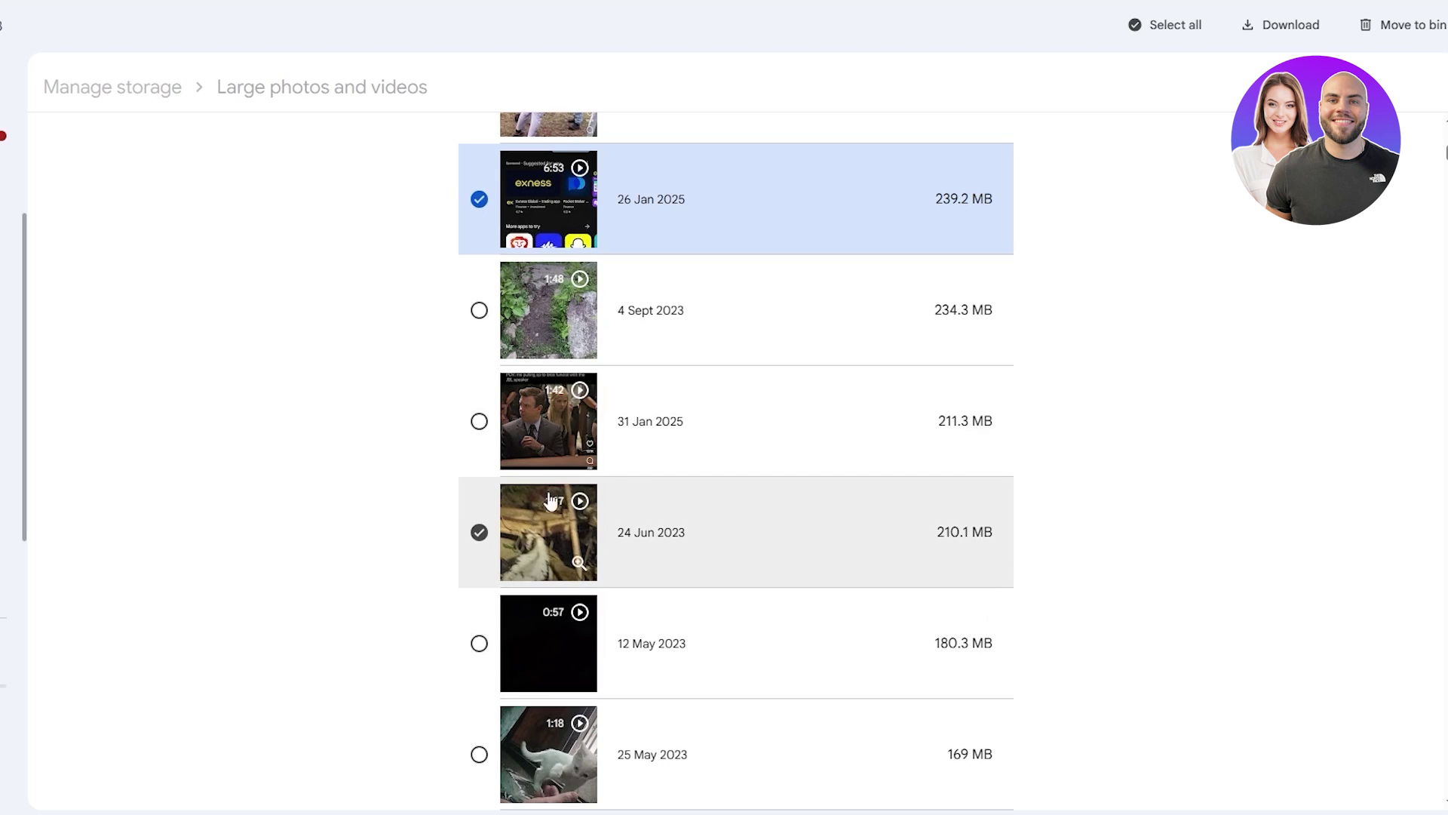
scroll(903, 416, down, 3)
scroll(903, 416, down, 10)
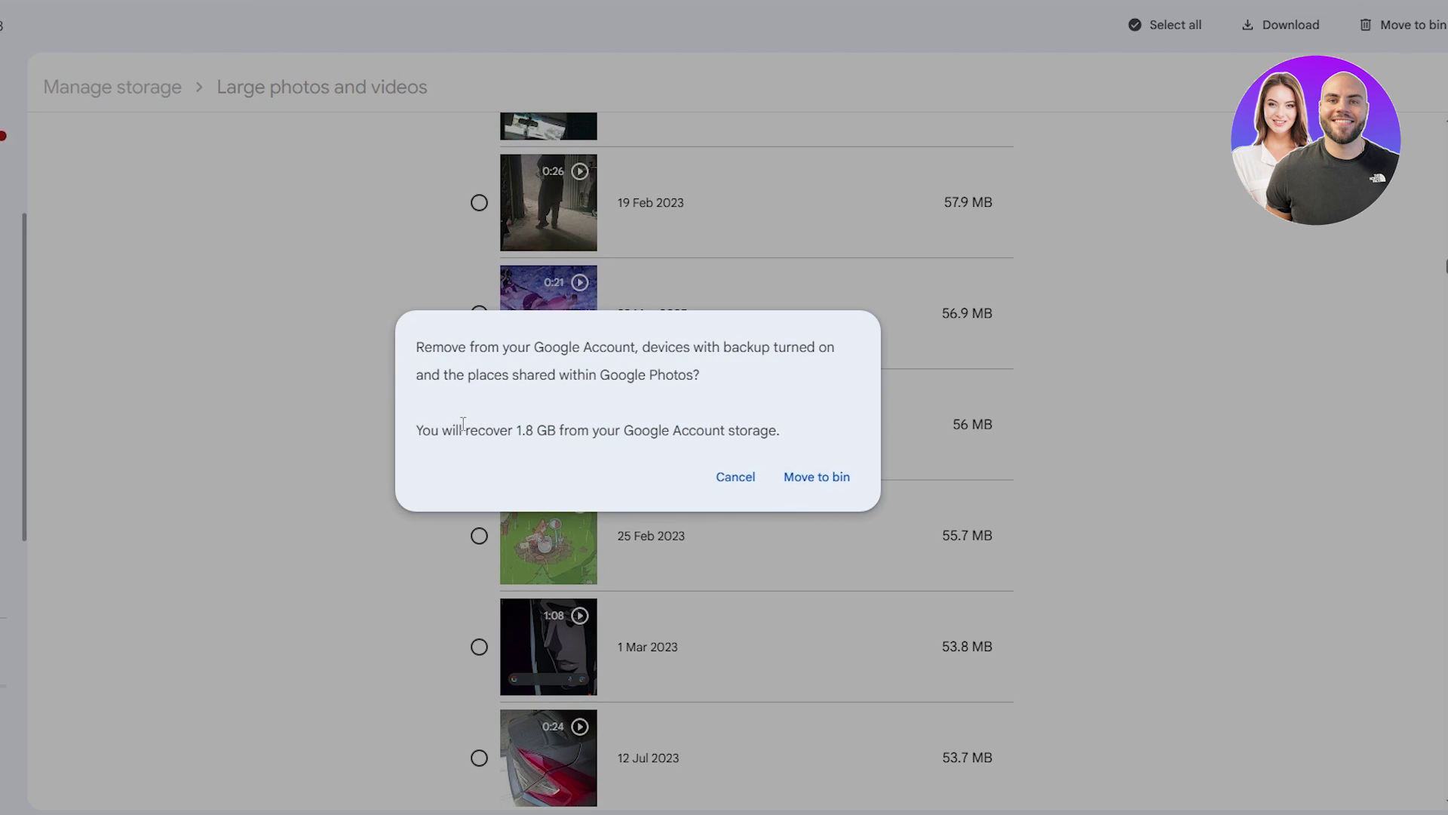
drag(513, 428, 543, 427)
click(817, 476)
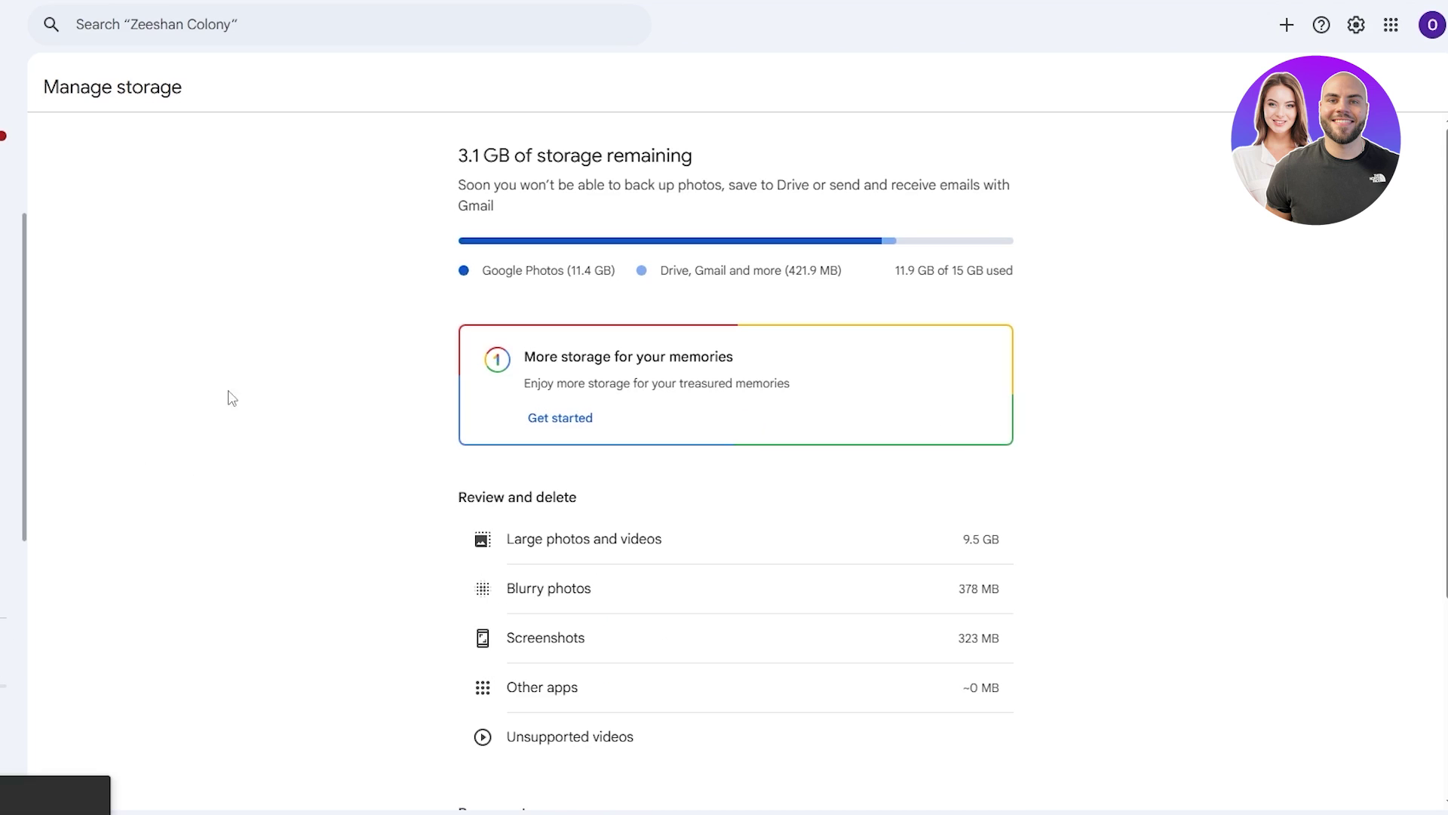
Review the updated Google Photos usage, the Review and delete section, and the Storage saver option under Recover storage
drag(483, 270, 582, 271)
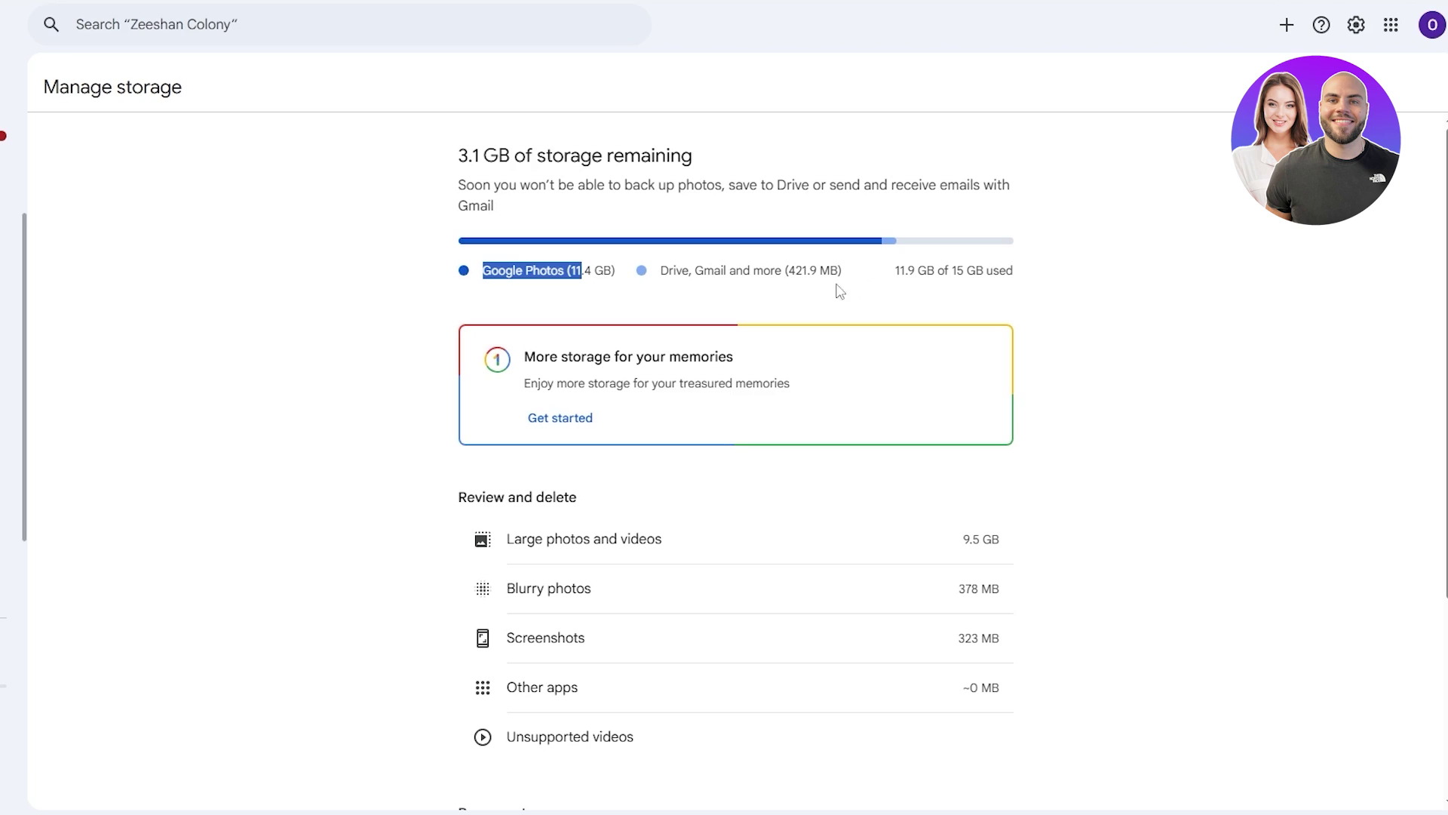
scroll(694, 526, down, 2)
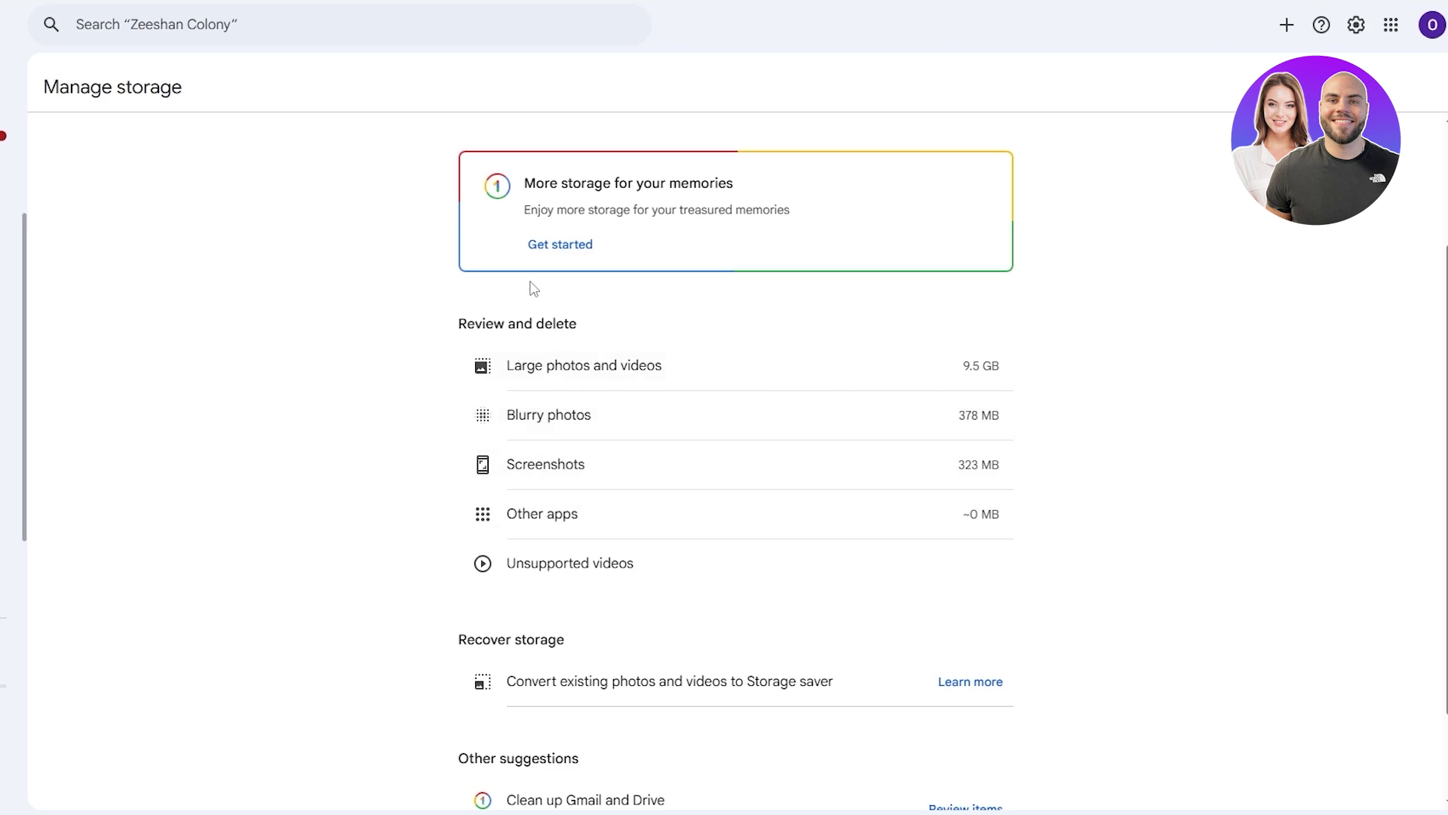
drag(466, 323, 567, 325)
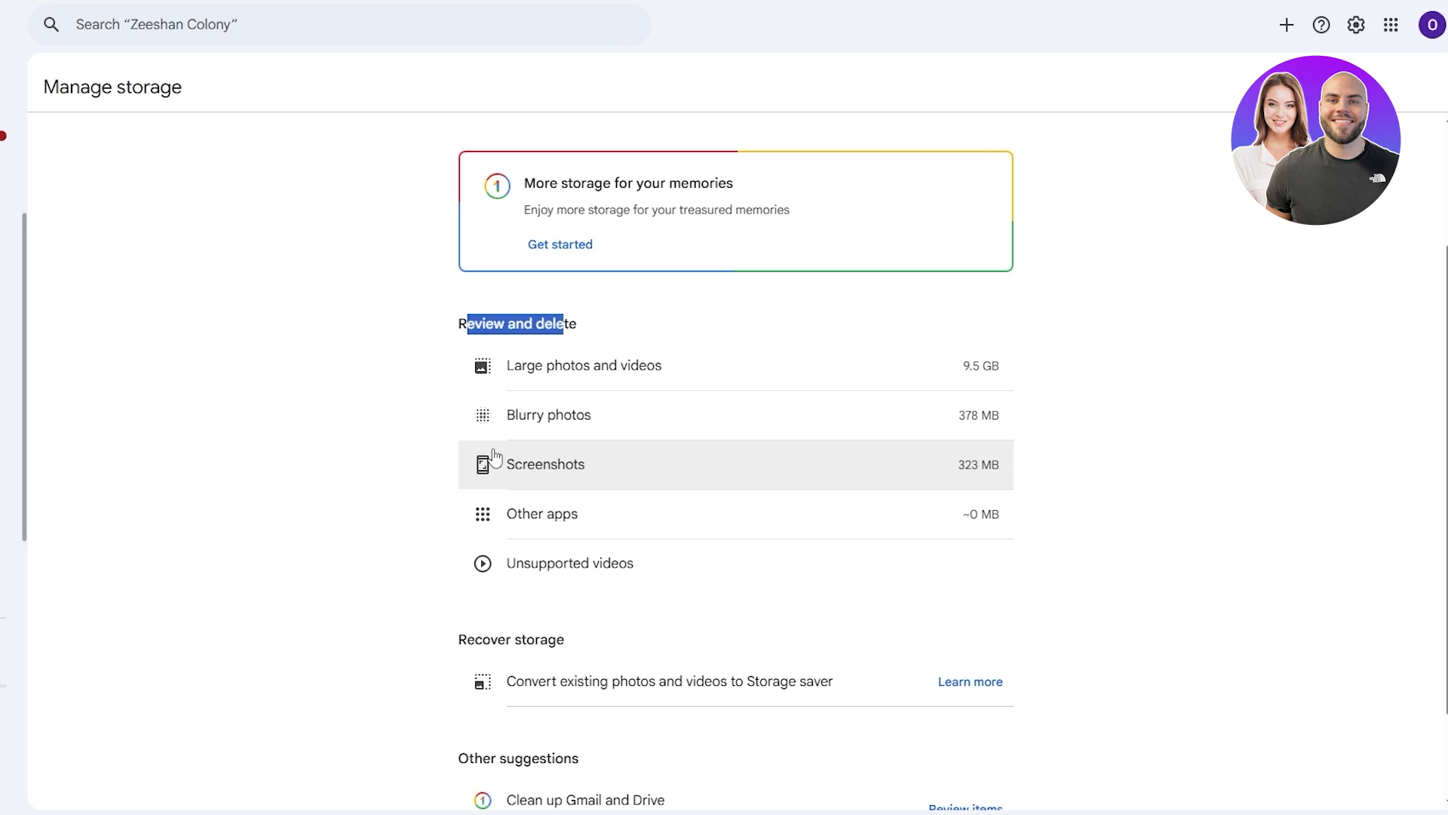
click(665, 602)
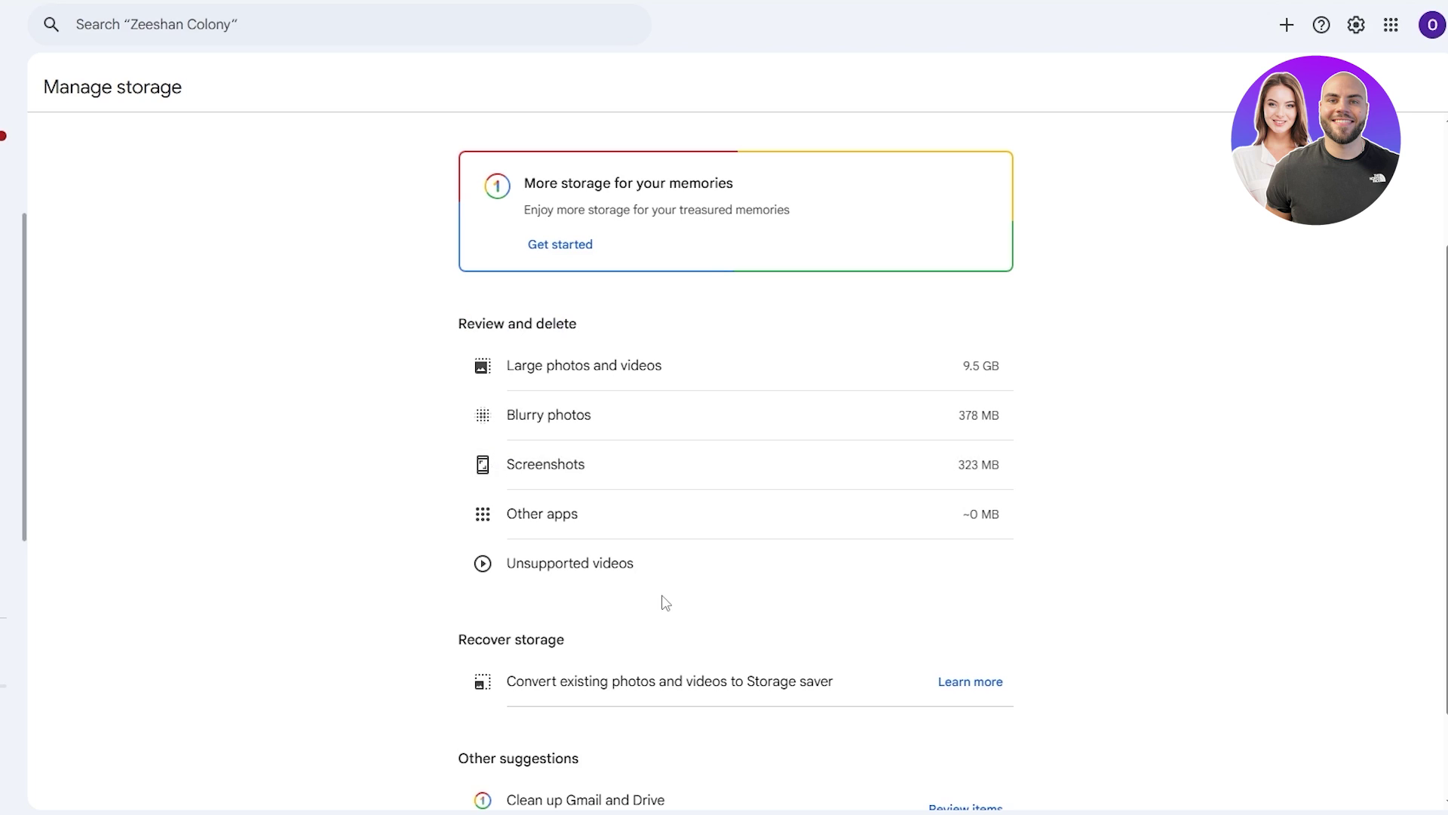
drag(455, 639, 583, 640)
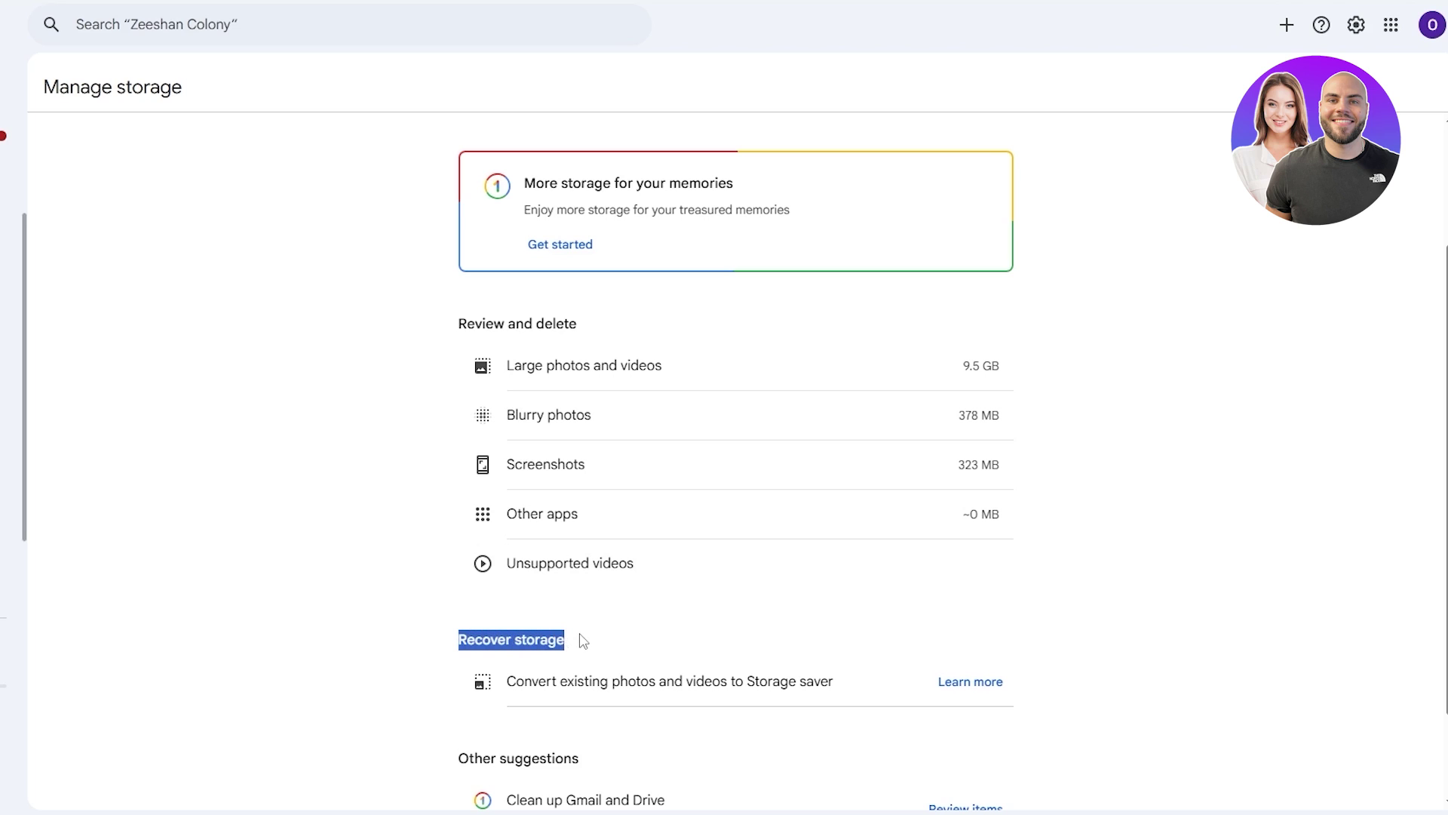
drag(515, 681, 833, 683)
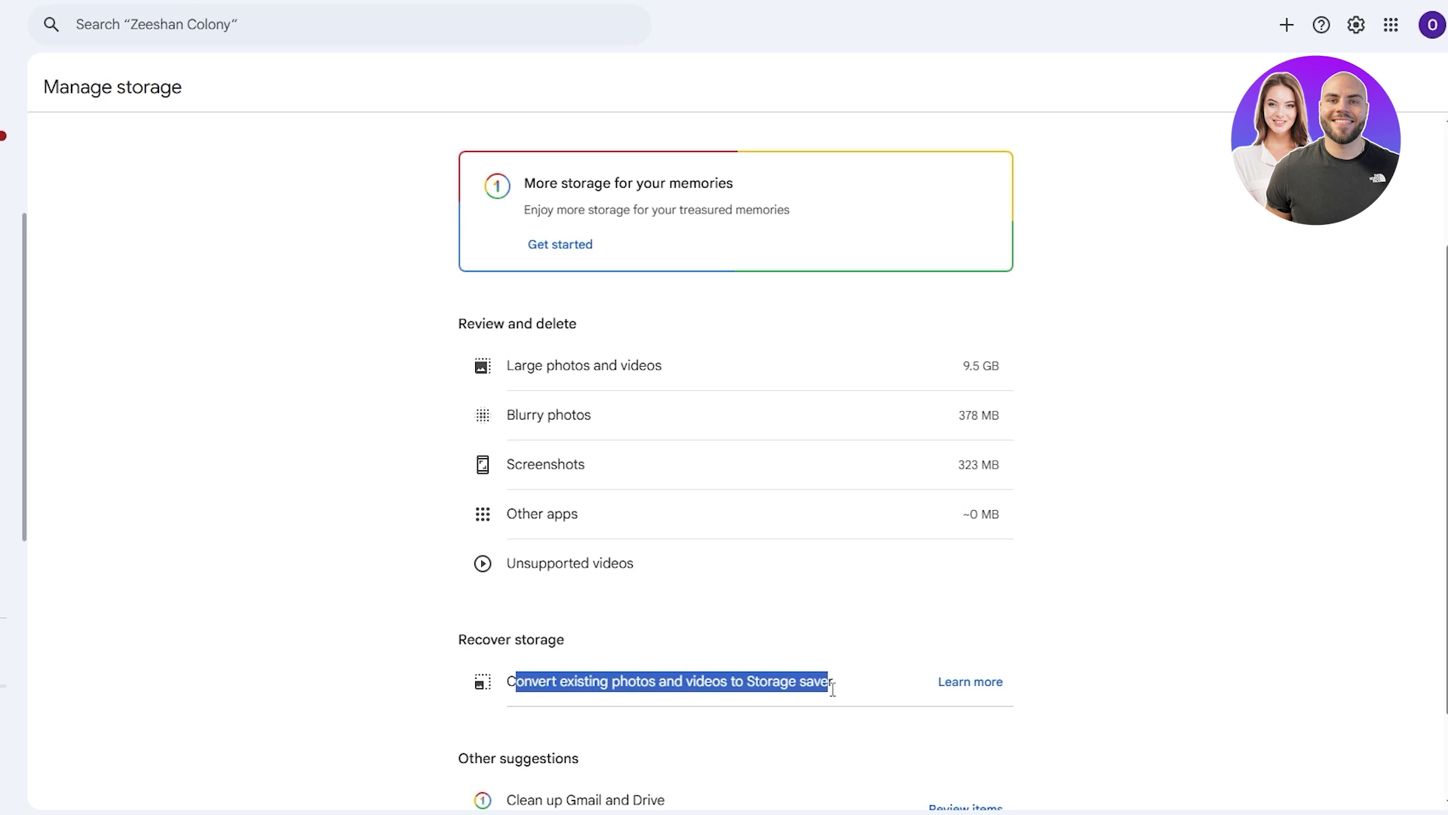
click(1226, 662)
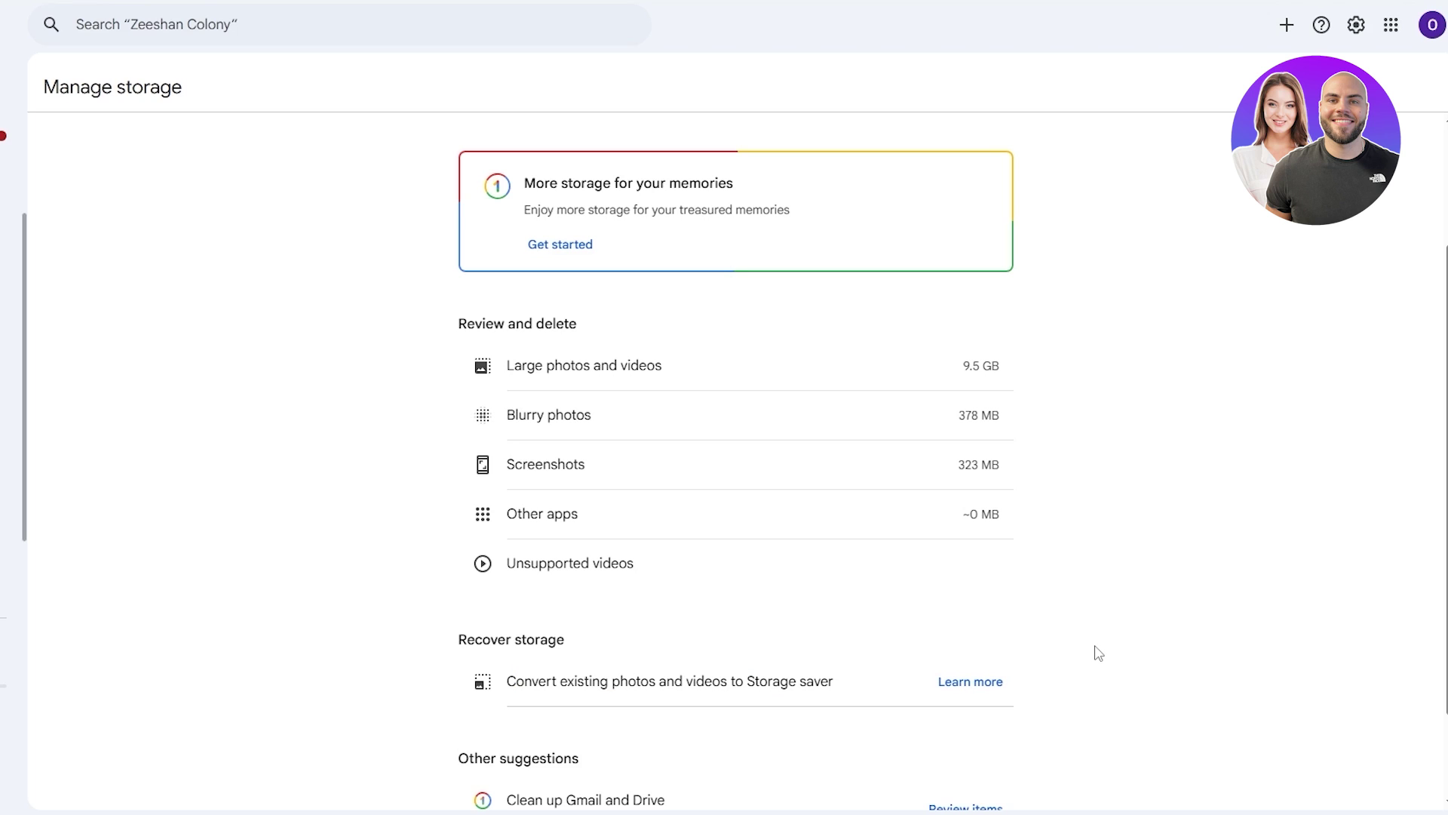
scroll(1098, 653, down, 2)
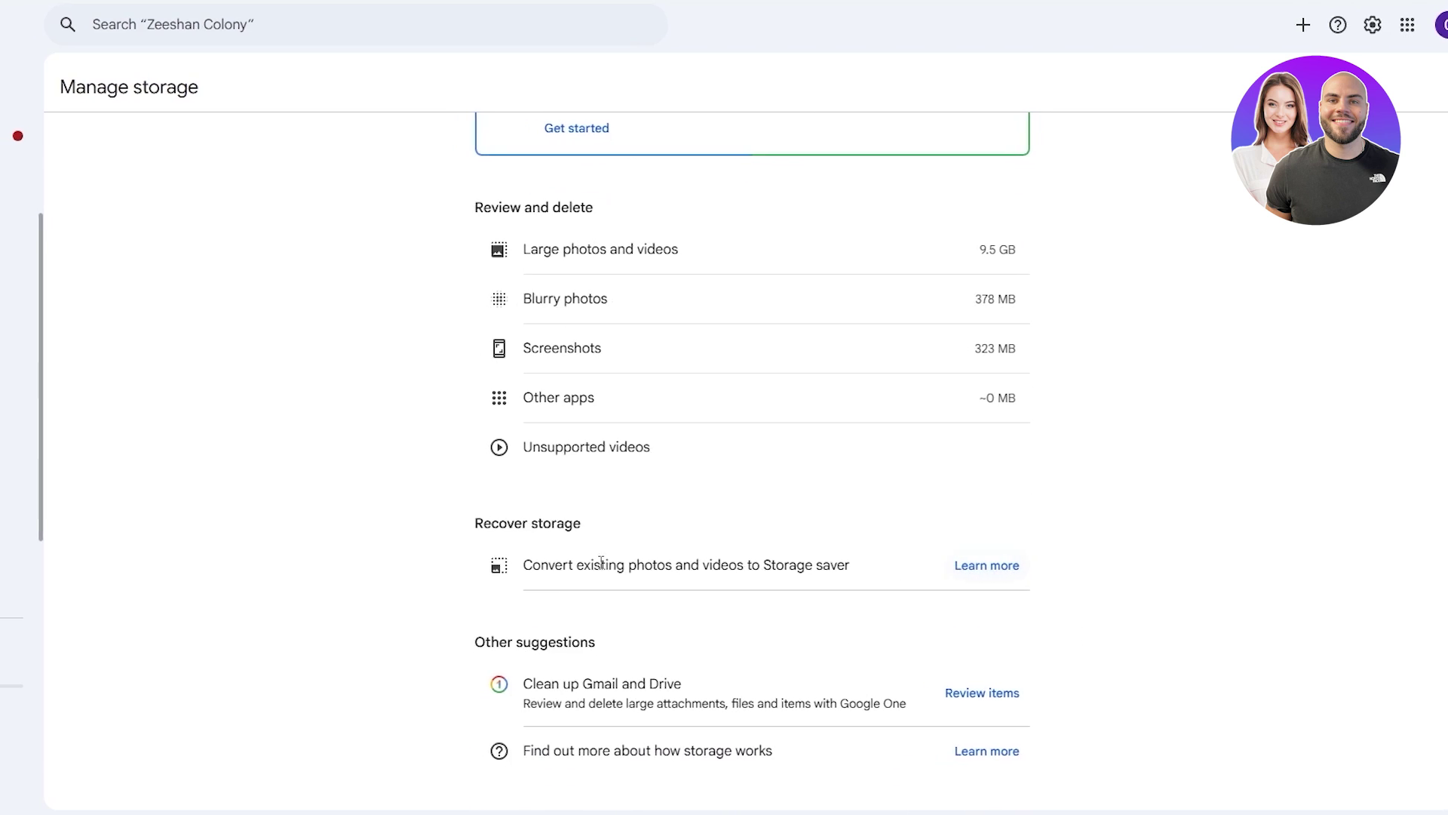
Open the Storage saver conversion option and read its notes on unaffected, Google Drive and Pixel-backed items
click(1049, 572)
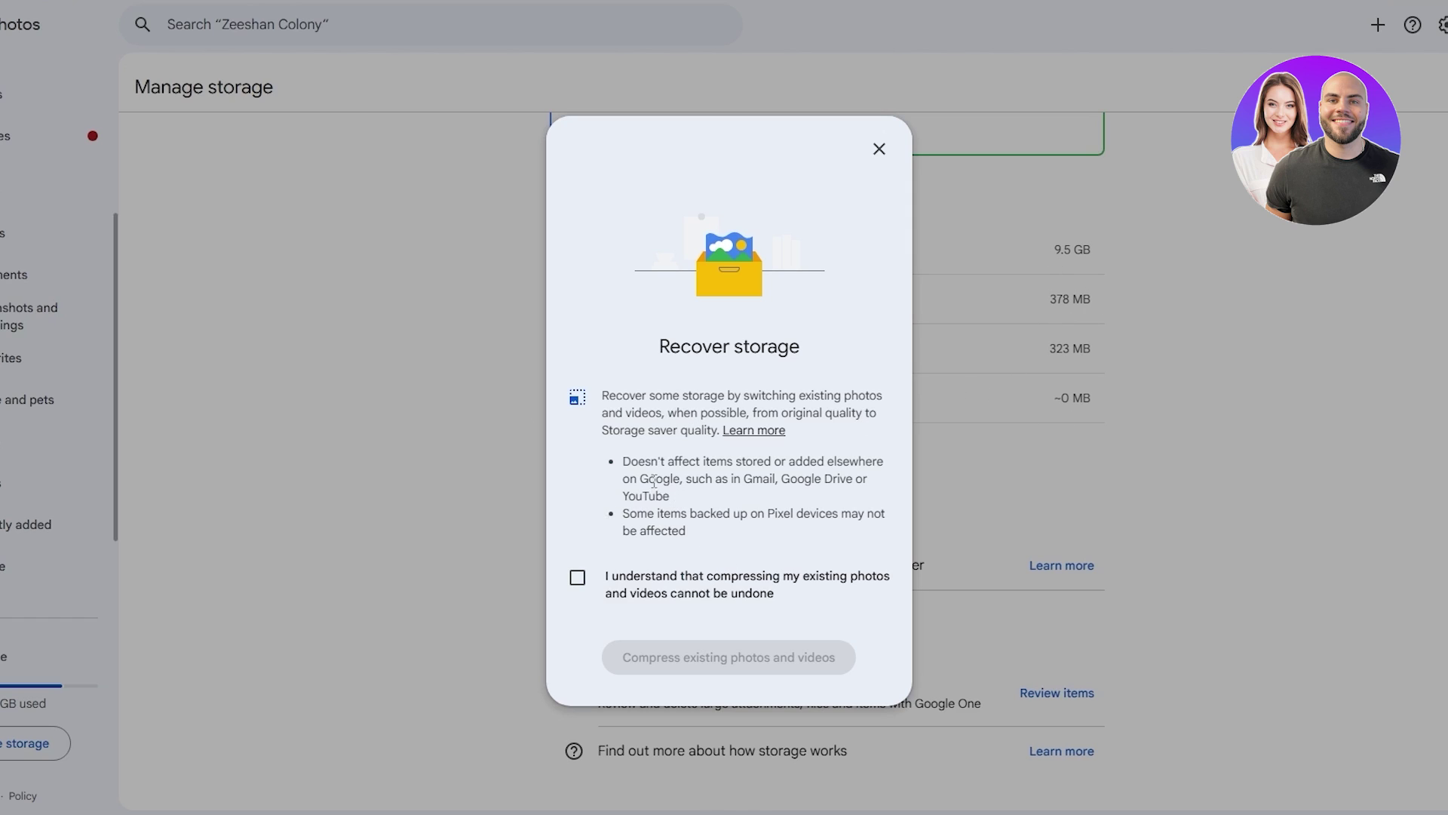
drag(623, 461, 700, 487)
drag(832, 478, 853, 480)
click(774, 513)
drag(618, 518, 813, 537)
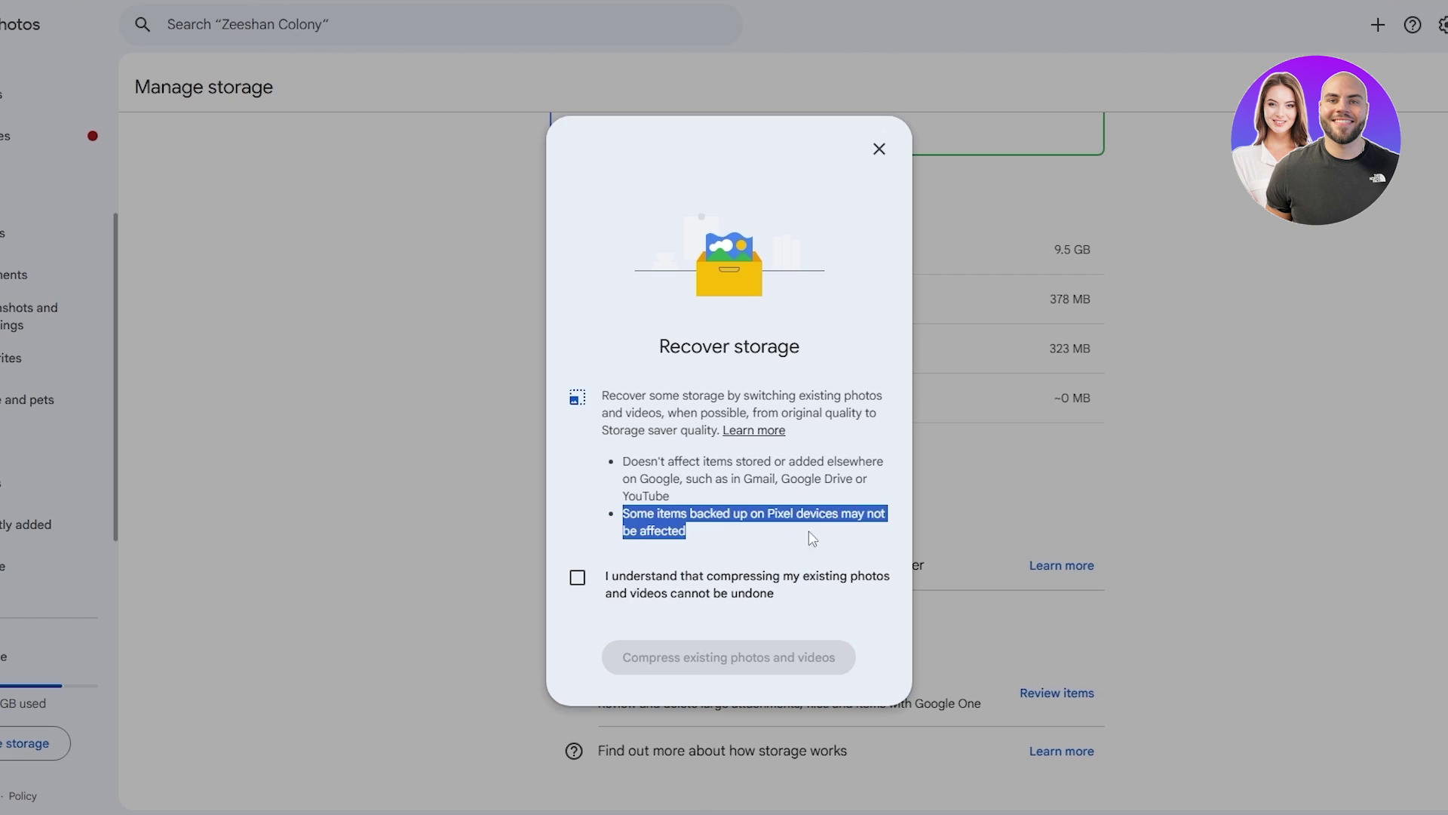
Acknowledge that compression can't be undone and start compressing existing photos and videos
click(580, 583)
click(582, 590)
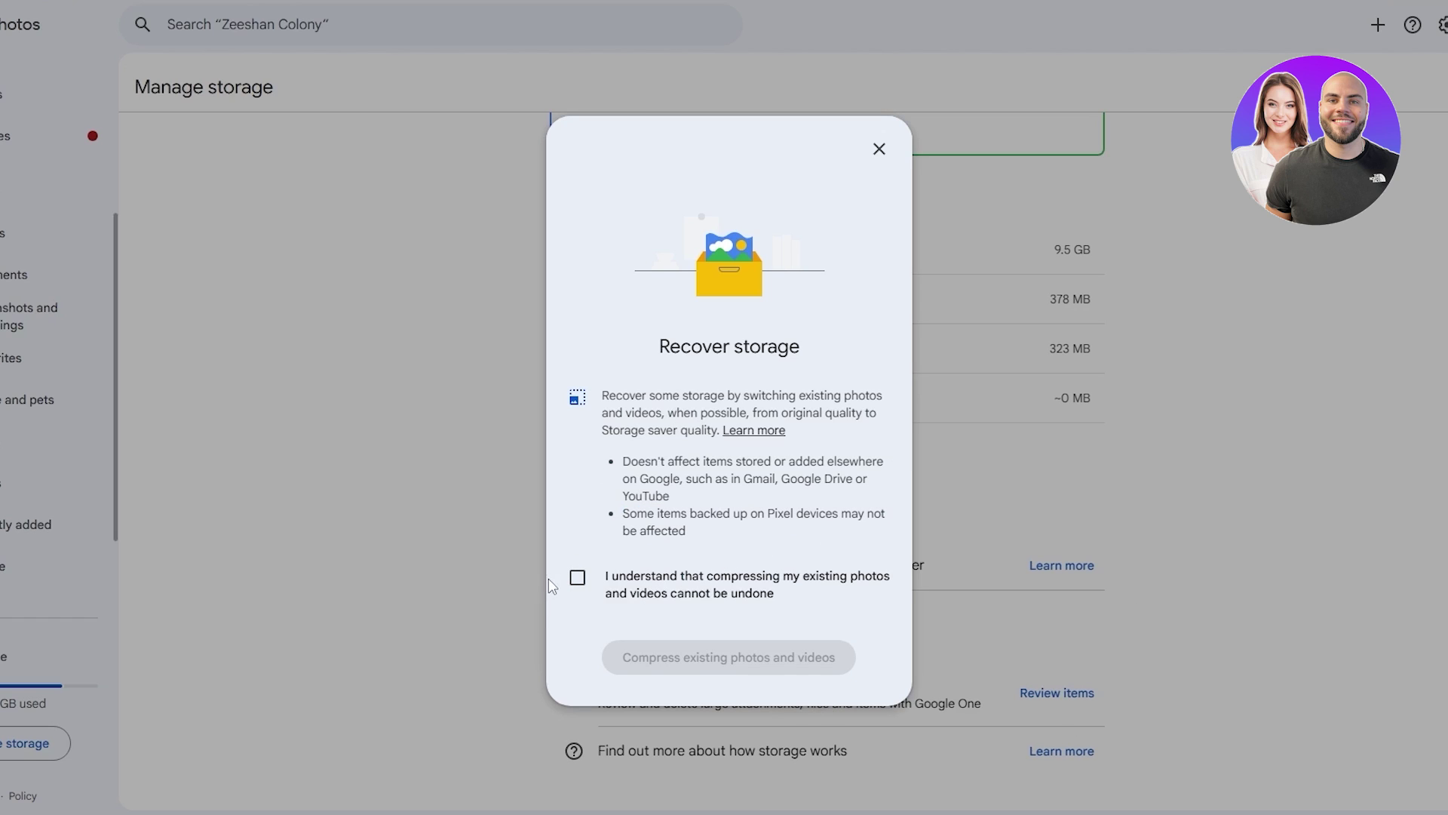
click(601, 591)
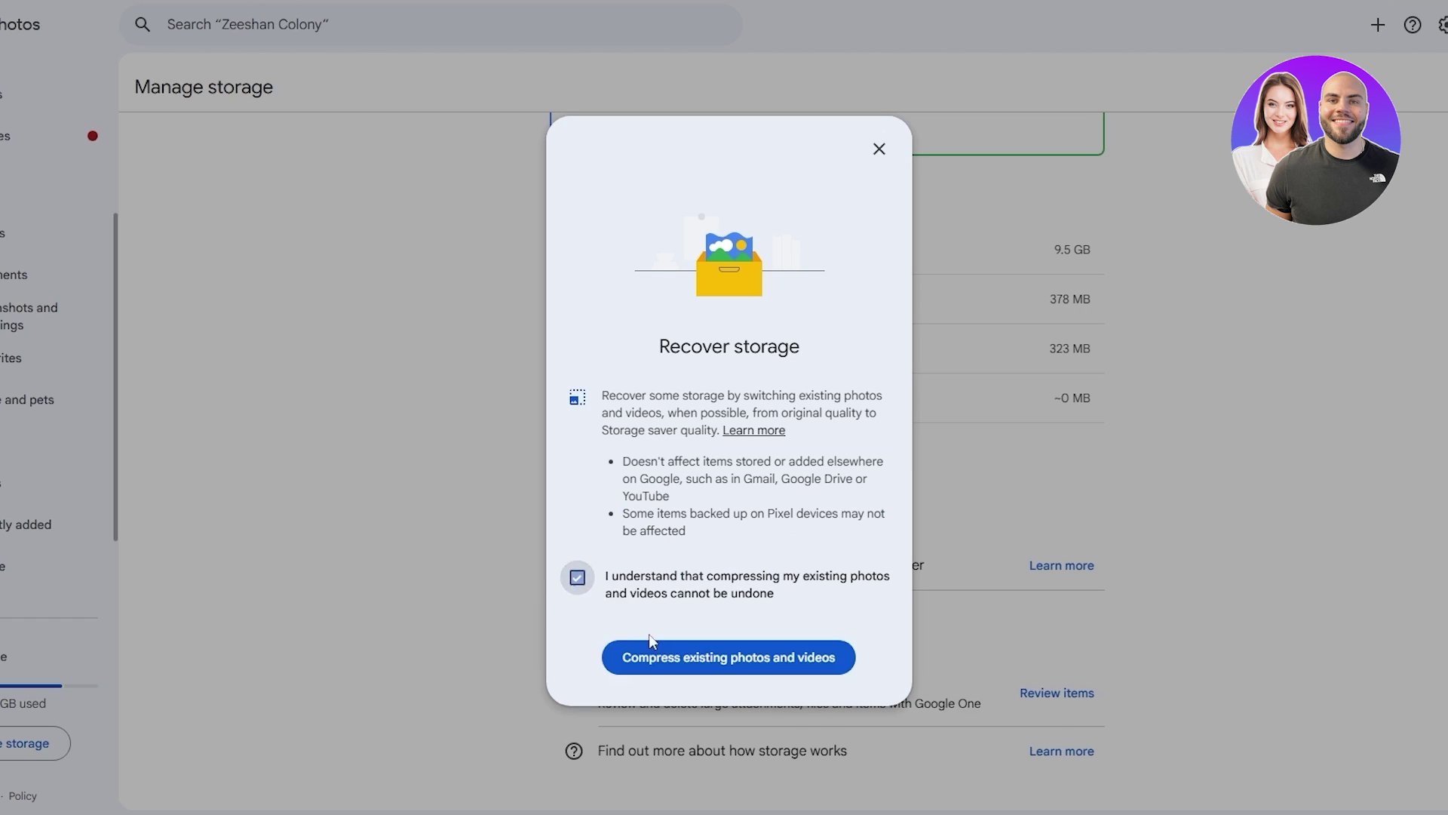
click(724, 673)
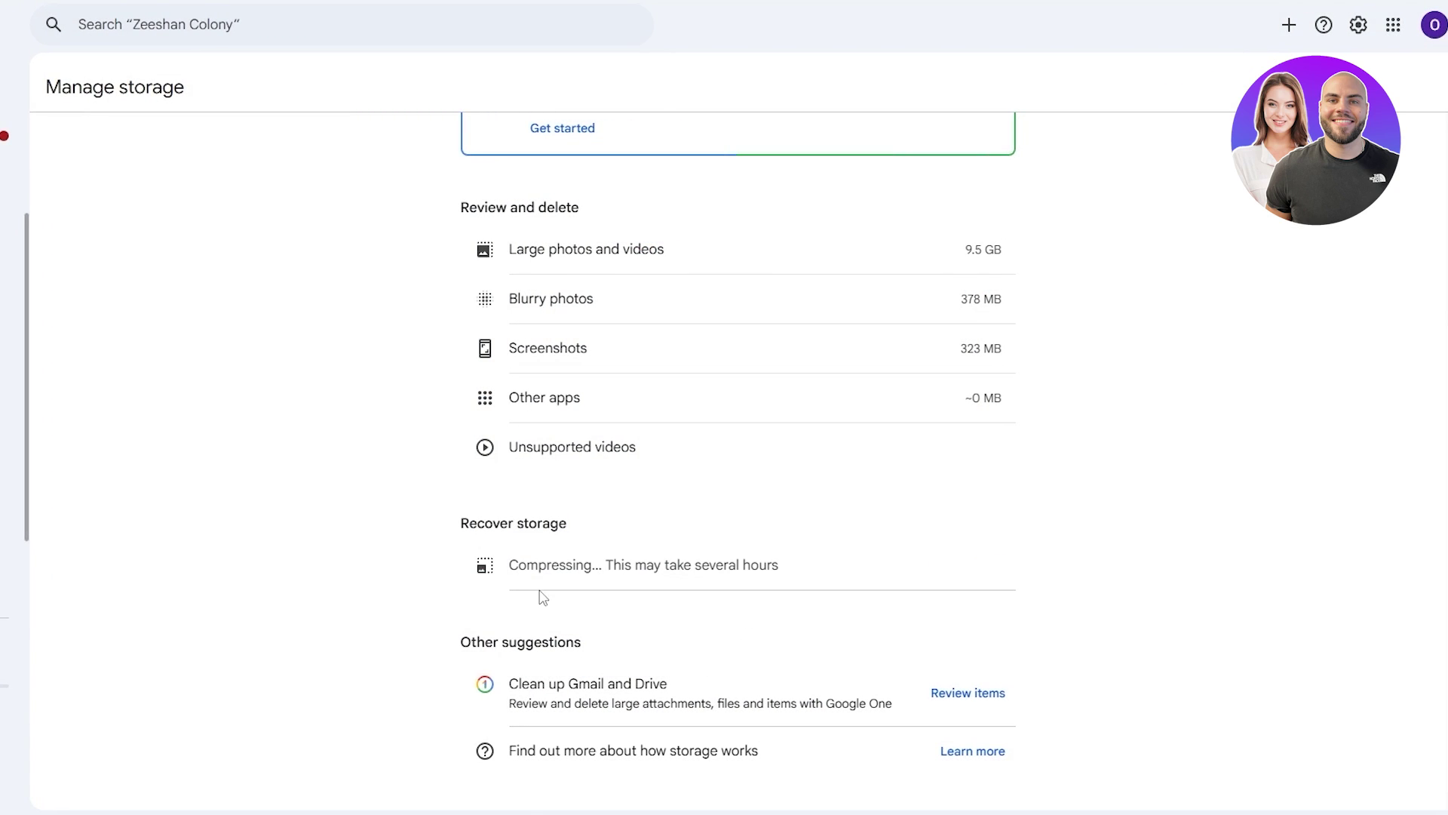
Highlight the Compressing status message under Recover storage
drag(513, 565, 812, 574)
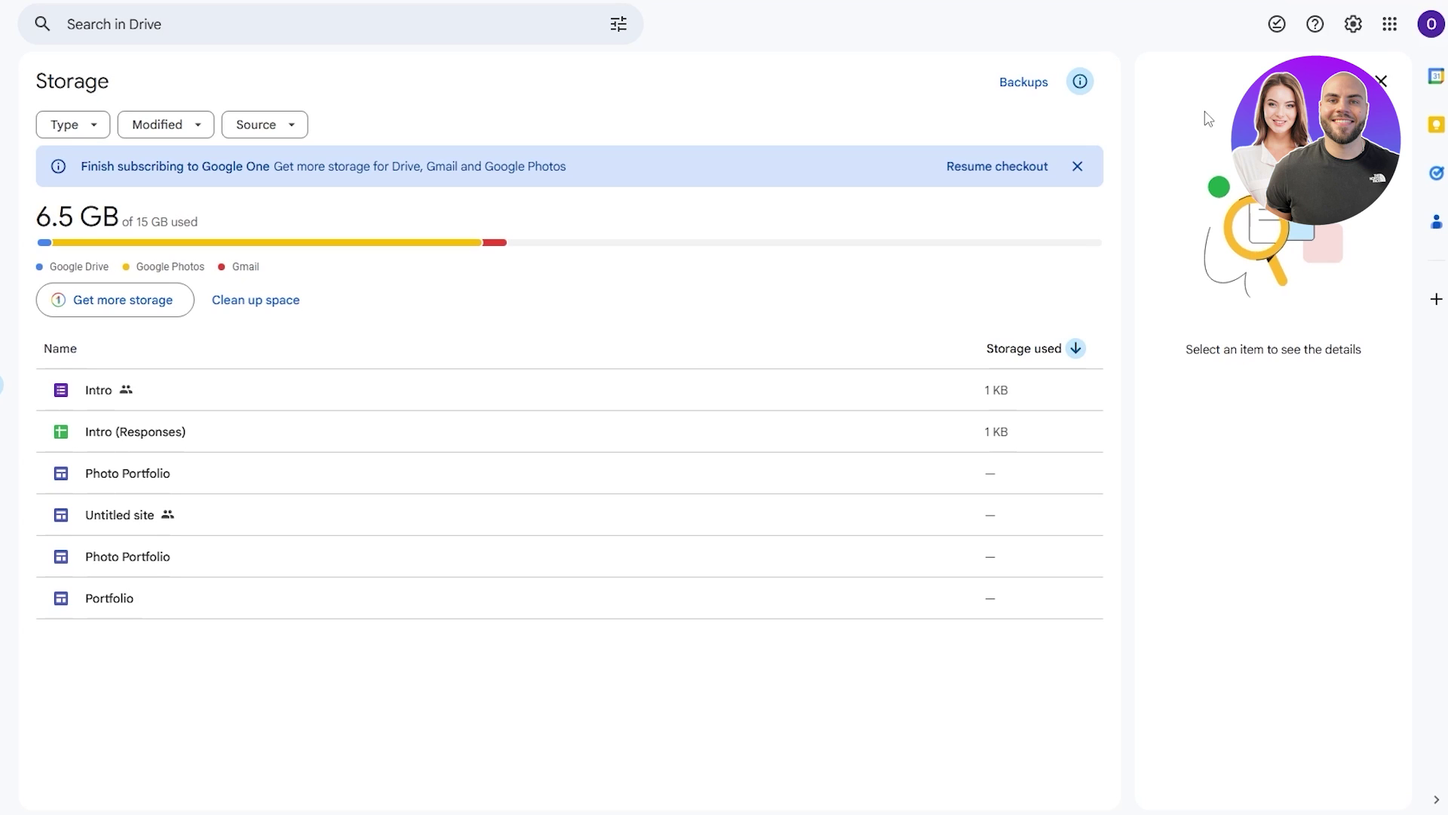
click(1432, 30)
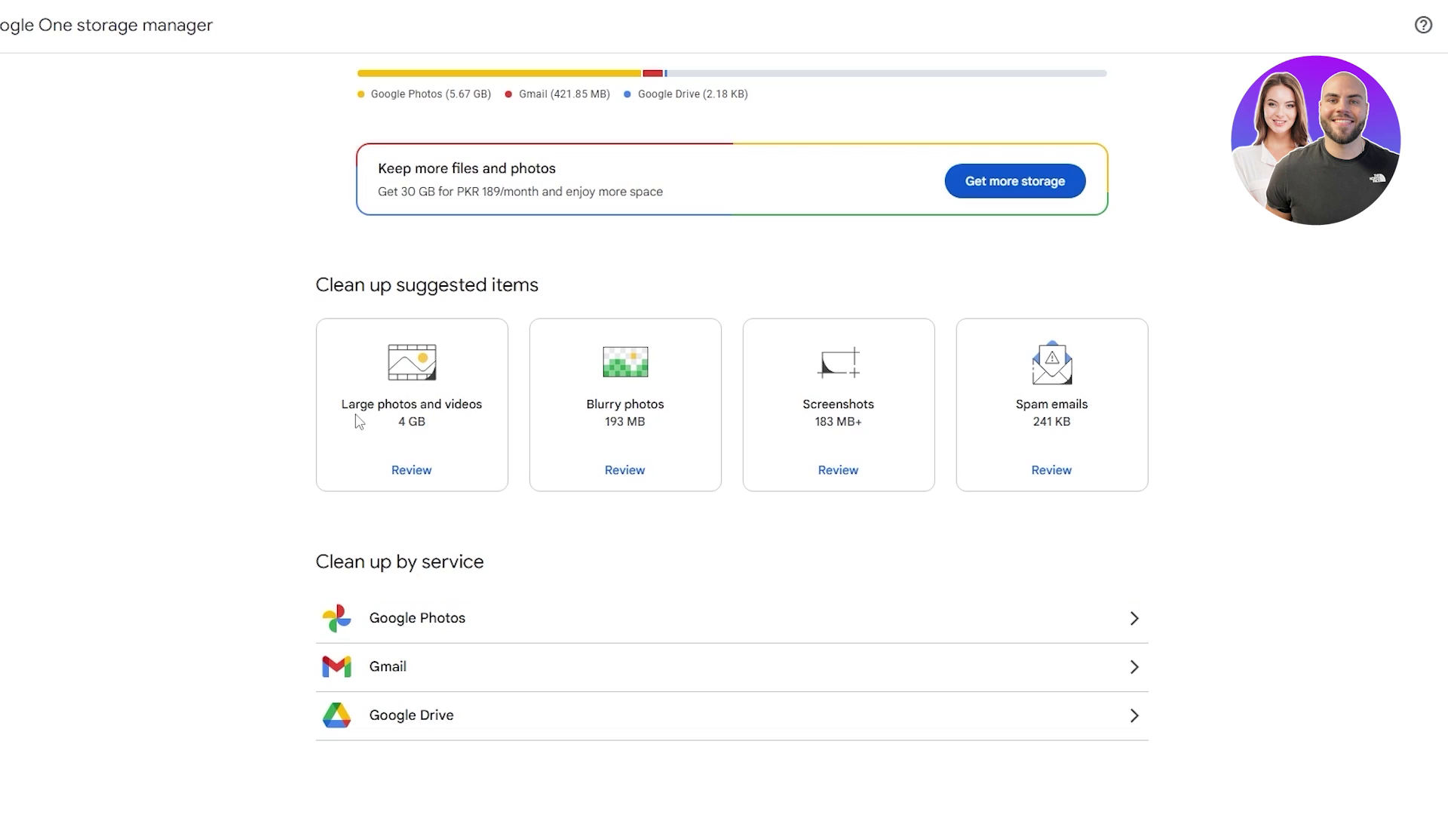
Look over the clean-up suggestions: large photos and videos, 193 MB of blurry photos, 183 MB of screenshots
drag(341, 401, 487, 399)
drag(604, 421, 632, 428)
click(820, 428)
mouse_move(820, 427)
mouse_down()
mouse_move(873, 434)
mouse_move(817, 428)
mouse_move(839, 427)
mouse_up()
triple_click(795, 434)
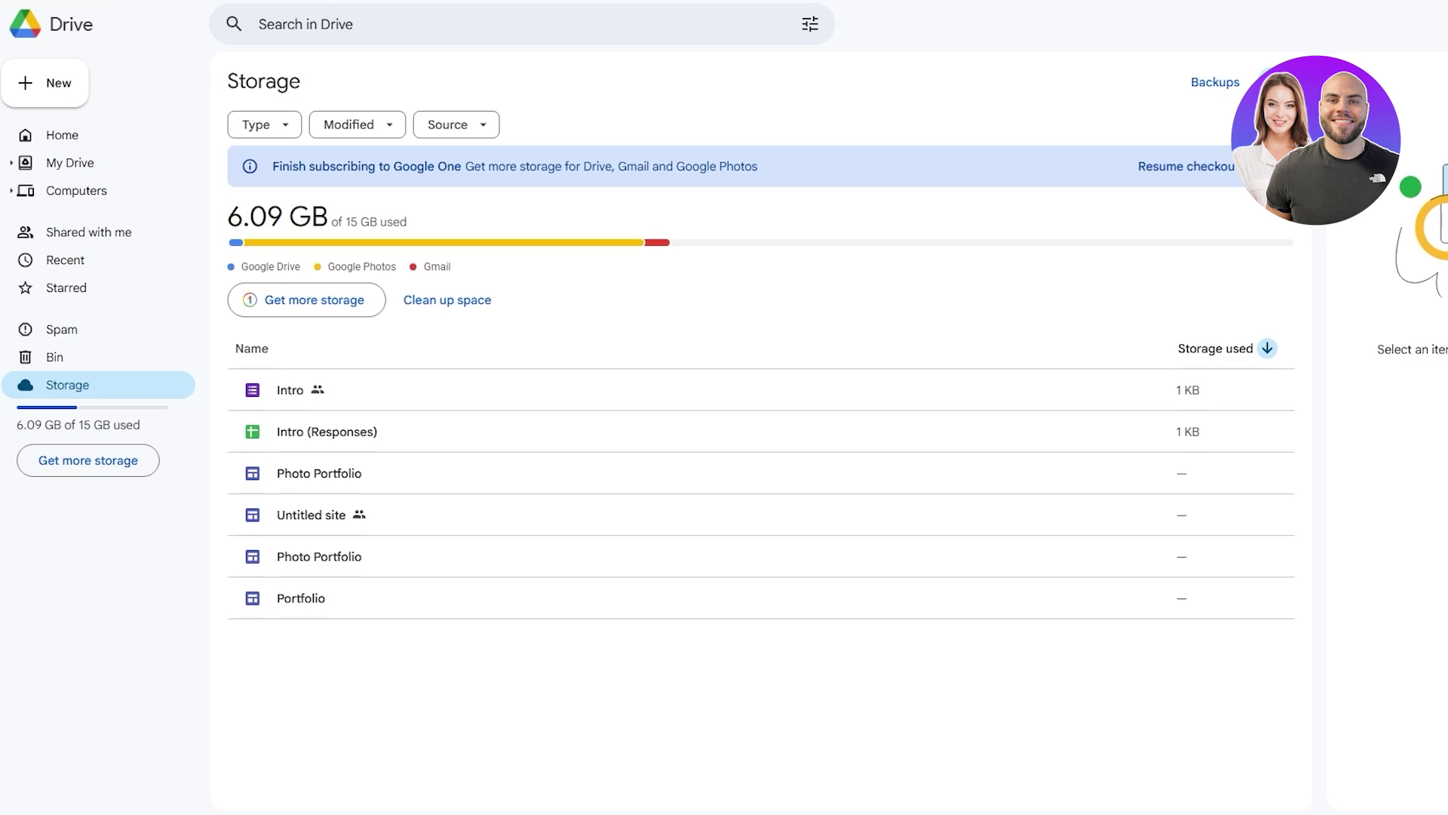
Open a new Incognito window, then switch over to the Google Drive storage window
click(1422, 4)
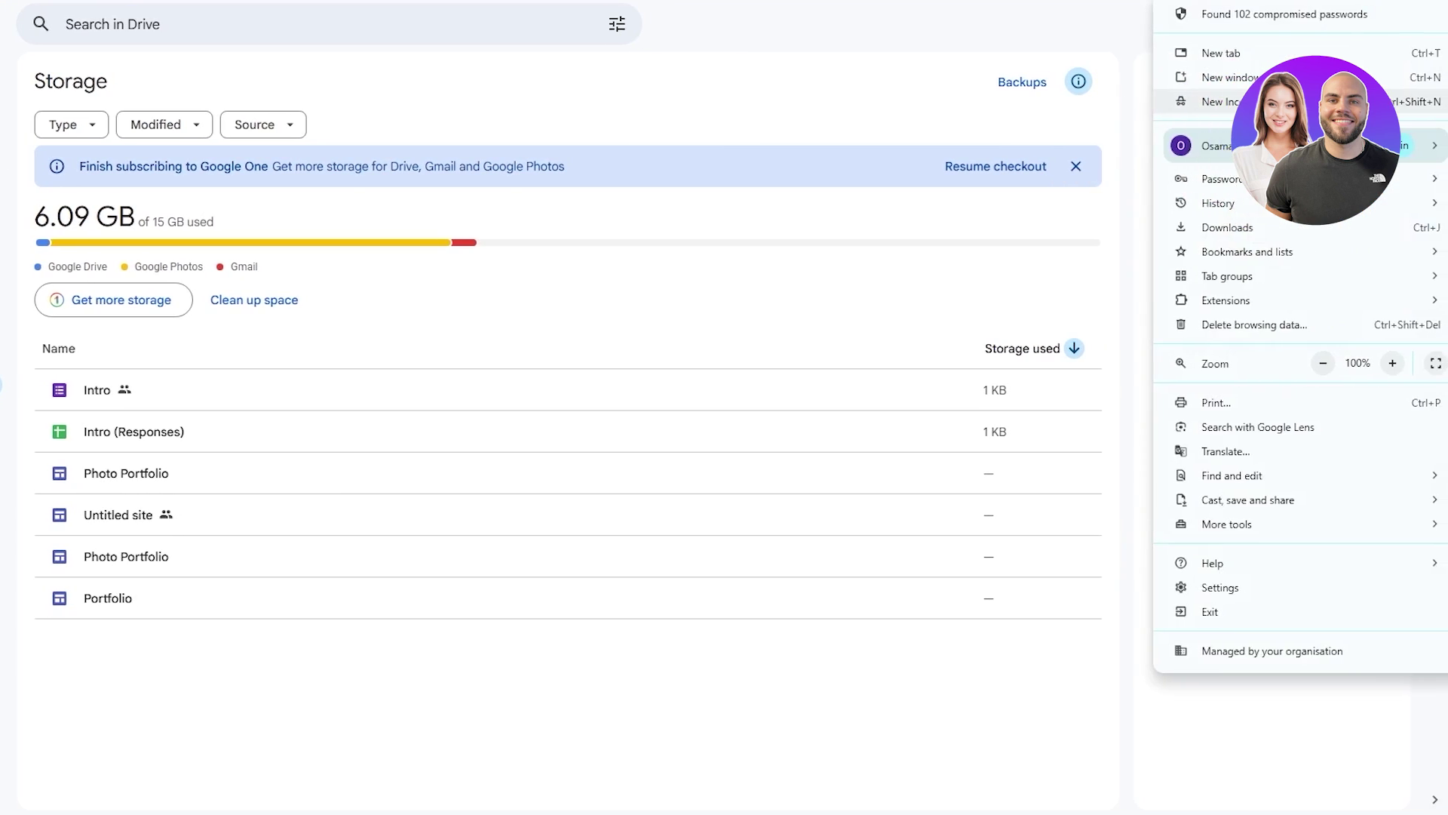
click(1212, 100)
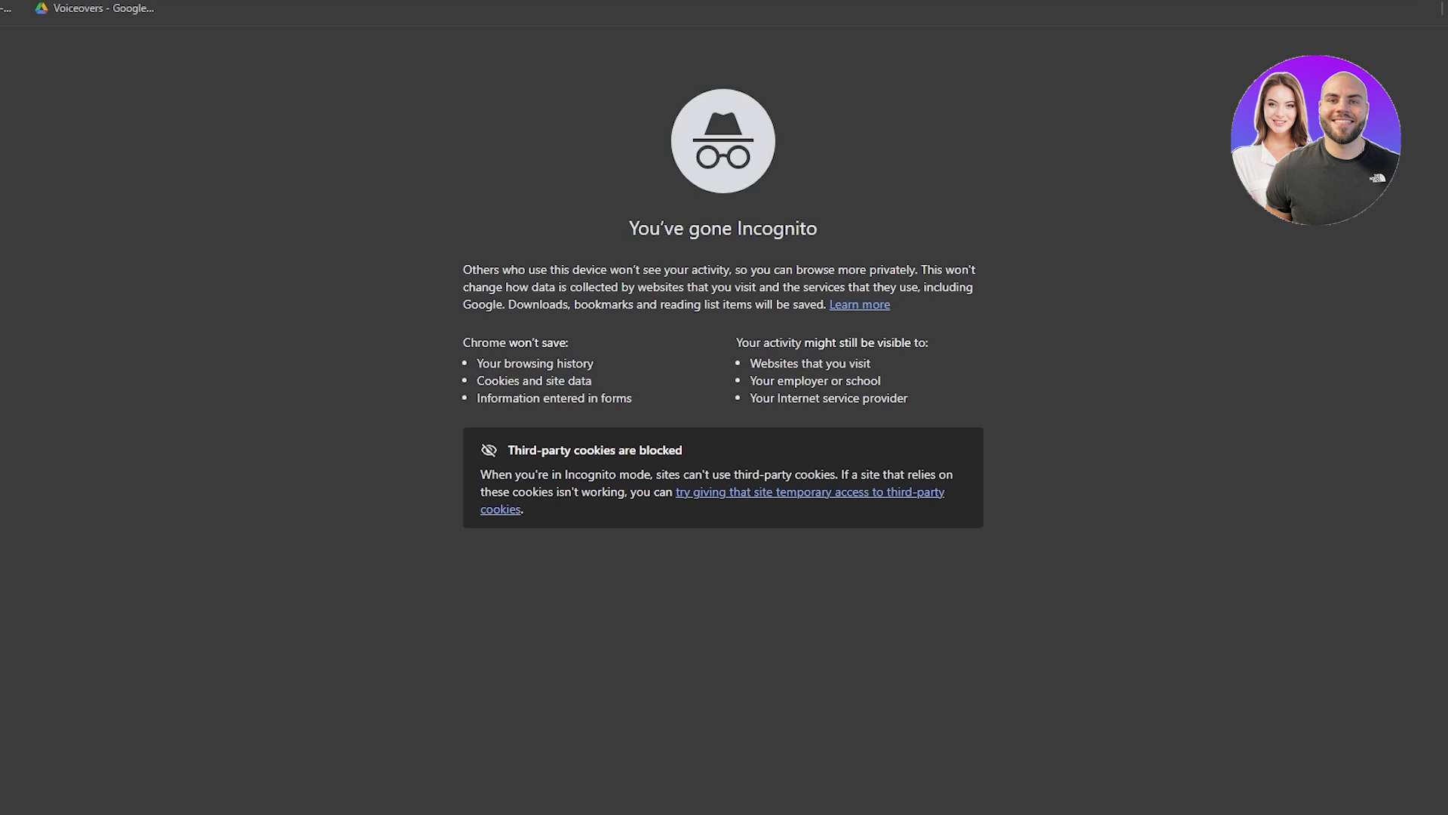
mouse_move(770, 811)
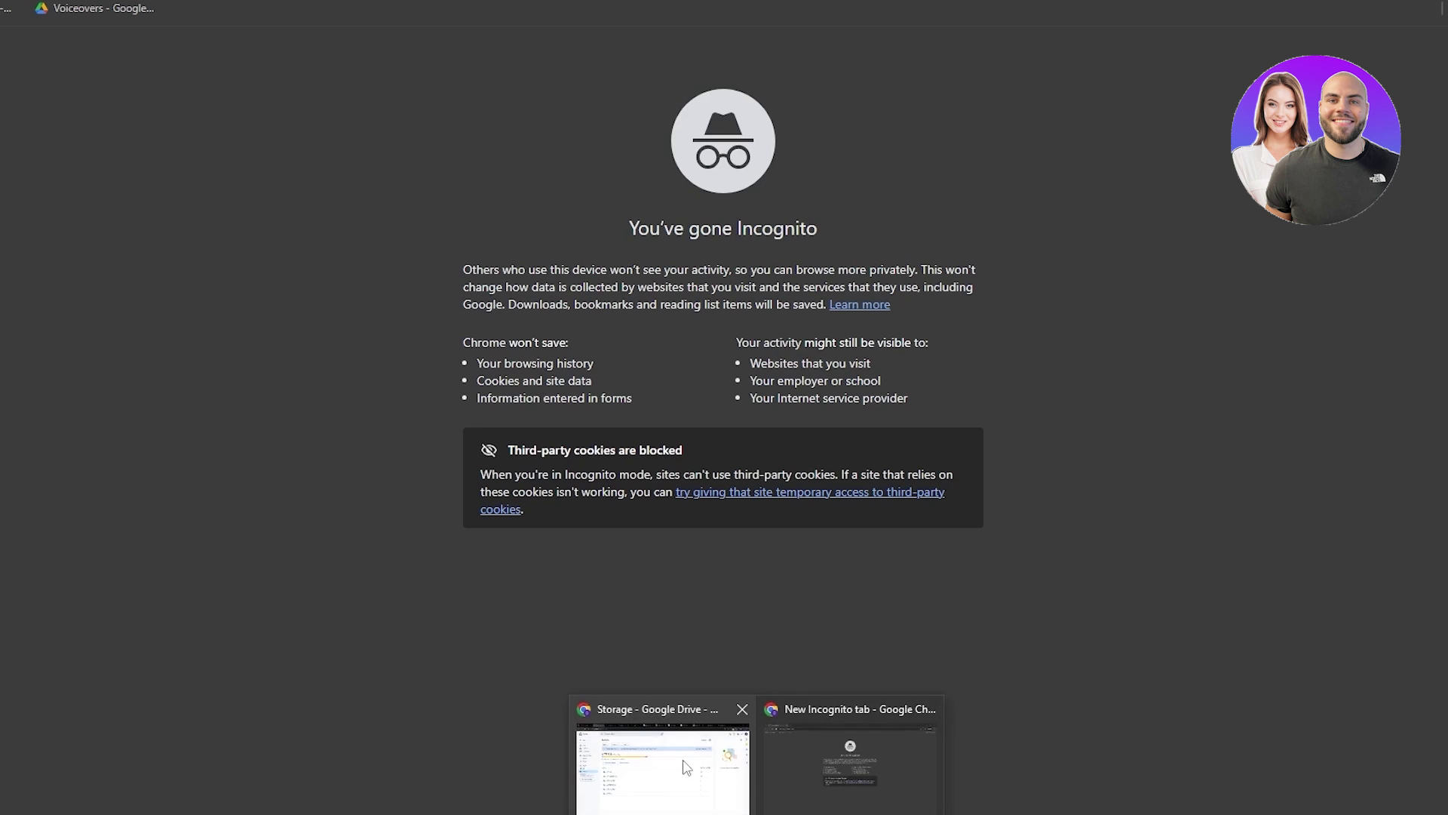
click(679, 754)
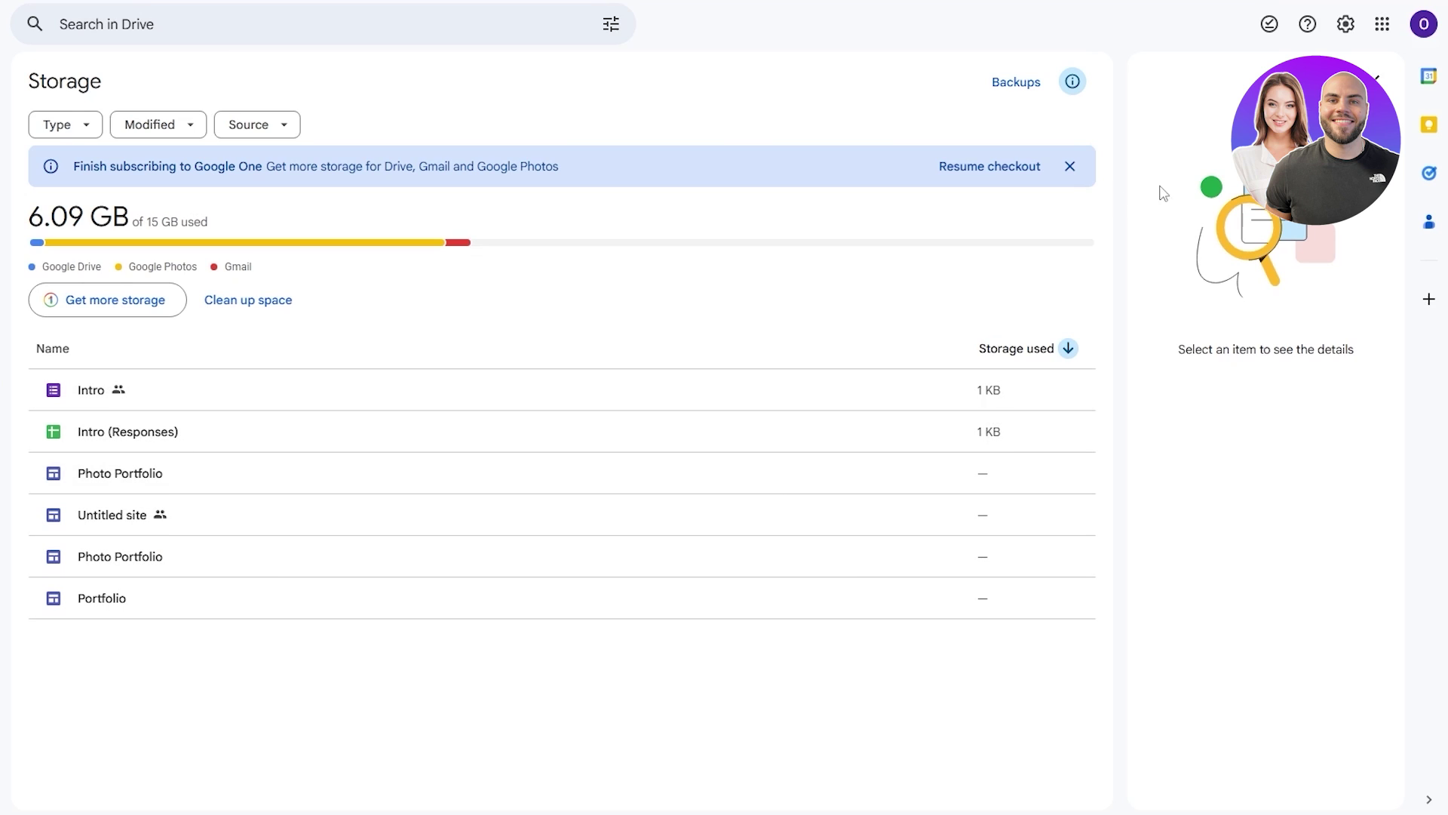
Return to the Incognito window and put the cursor in the address bar for a search
mouse_move(728, 801)
click(743, 752)
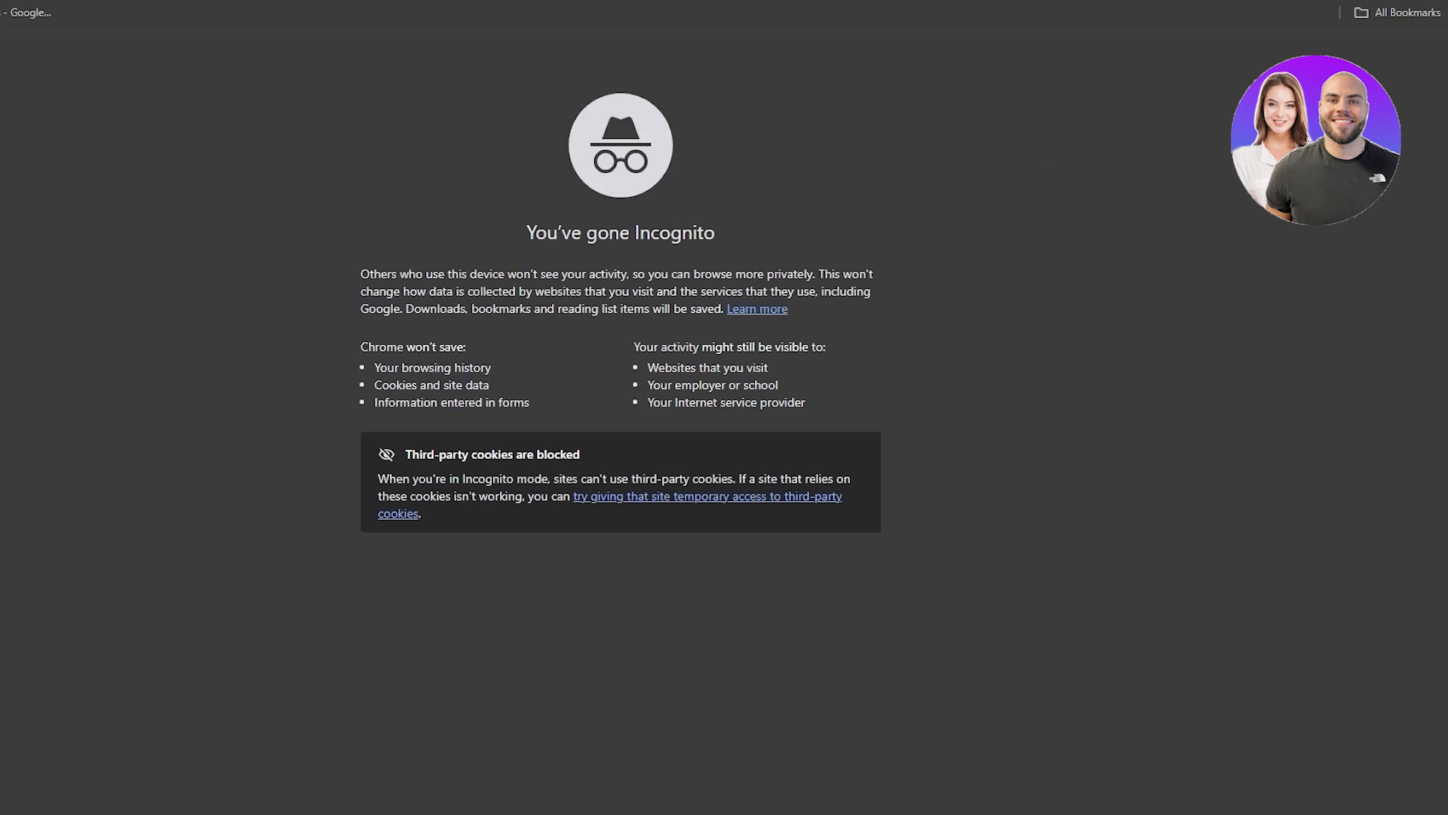
click(1435, 7)
click(807, 6)
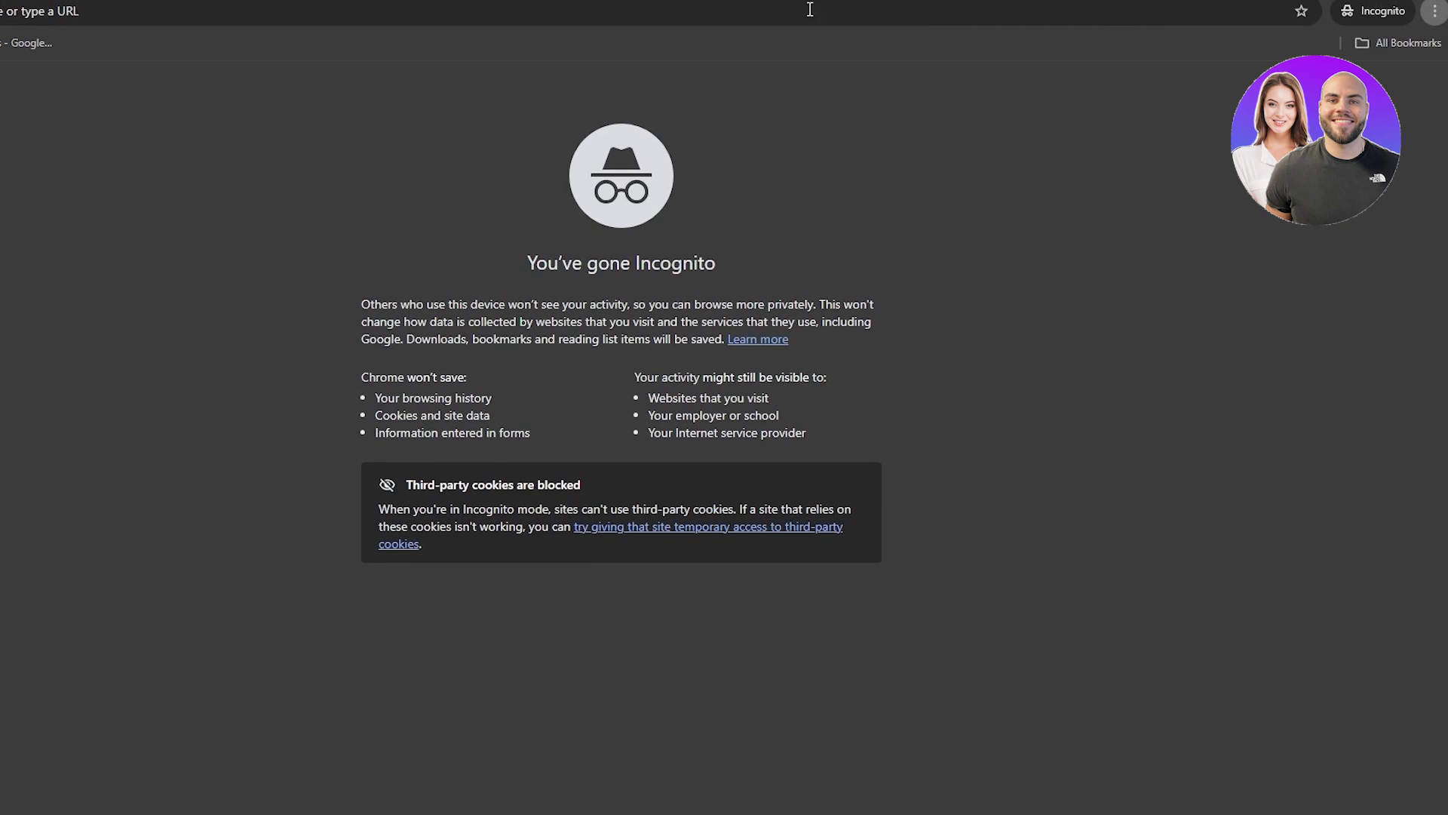
Search for GOOGLE A to reach account sign-up, then submit a first and last name
text(GOOGLE)
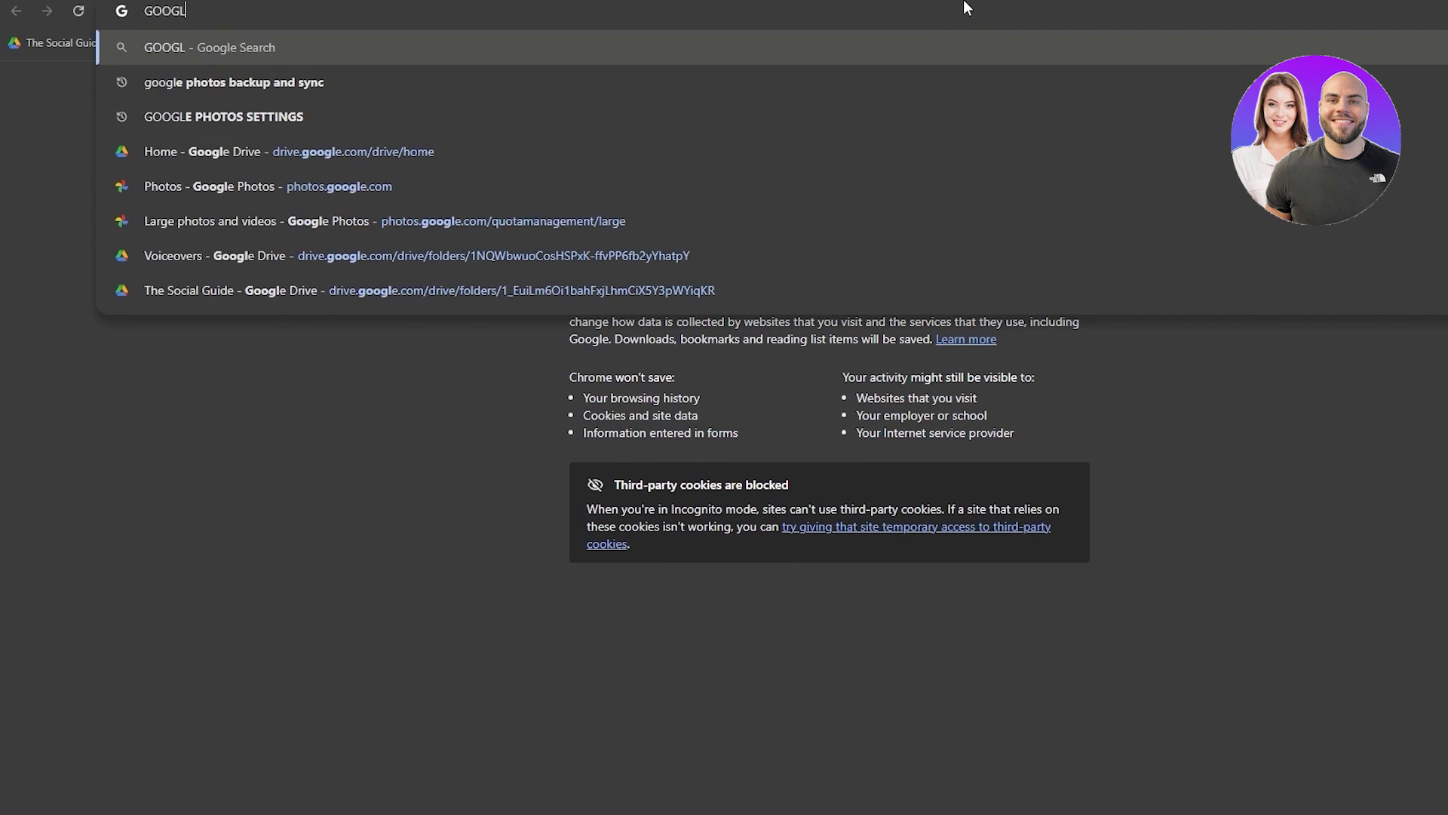
text( A)
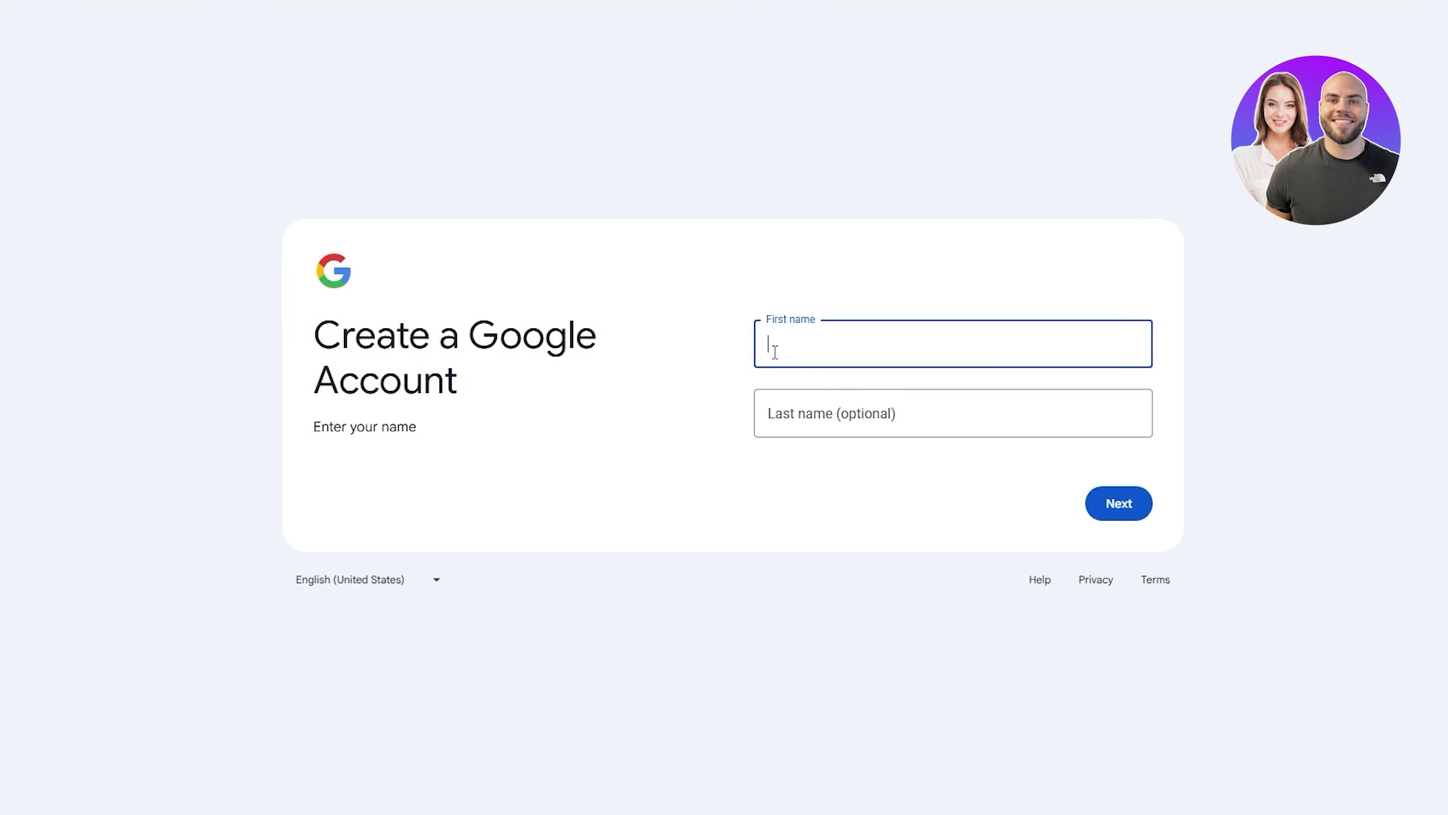
key(Tab)
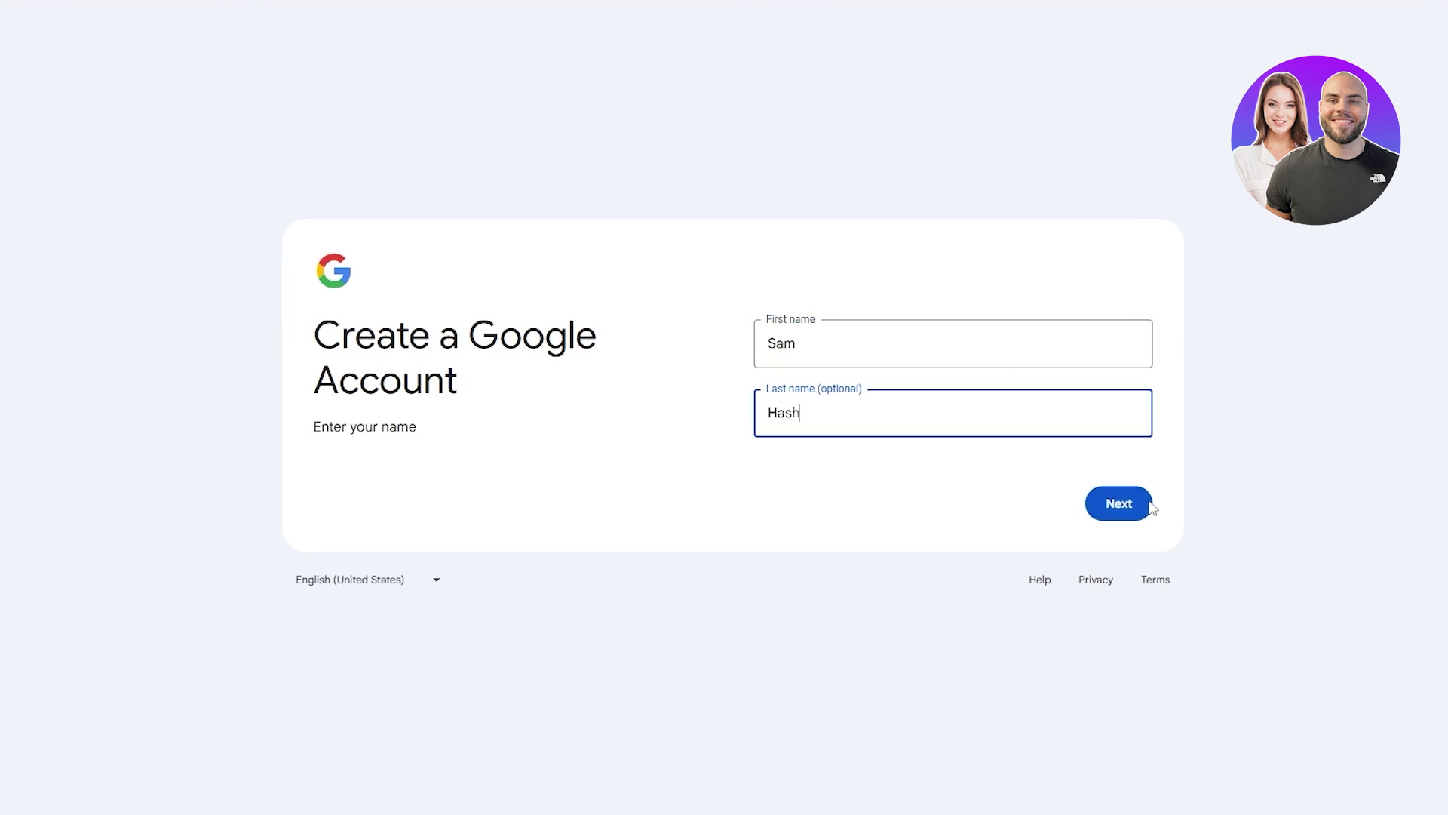
click(1143, 503)
Set the birth month to July and choose the second suggested Gmail address
click(824, 342)
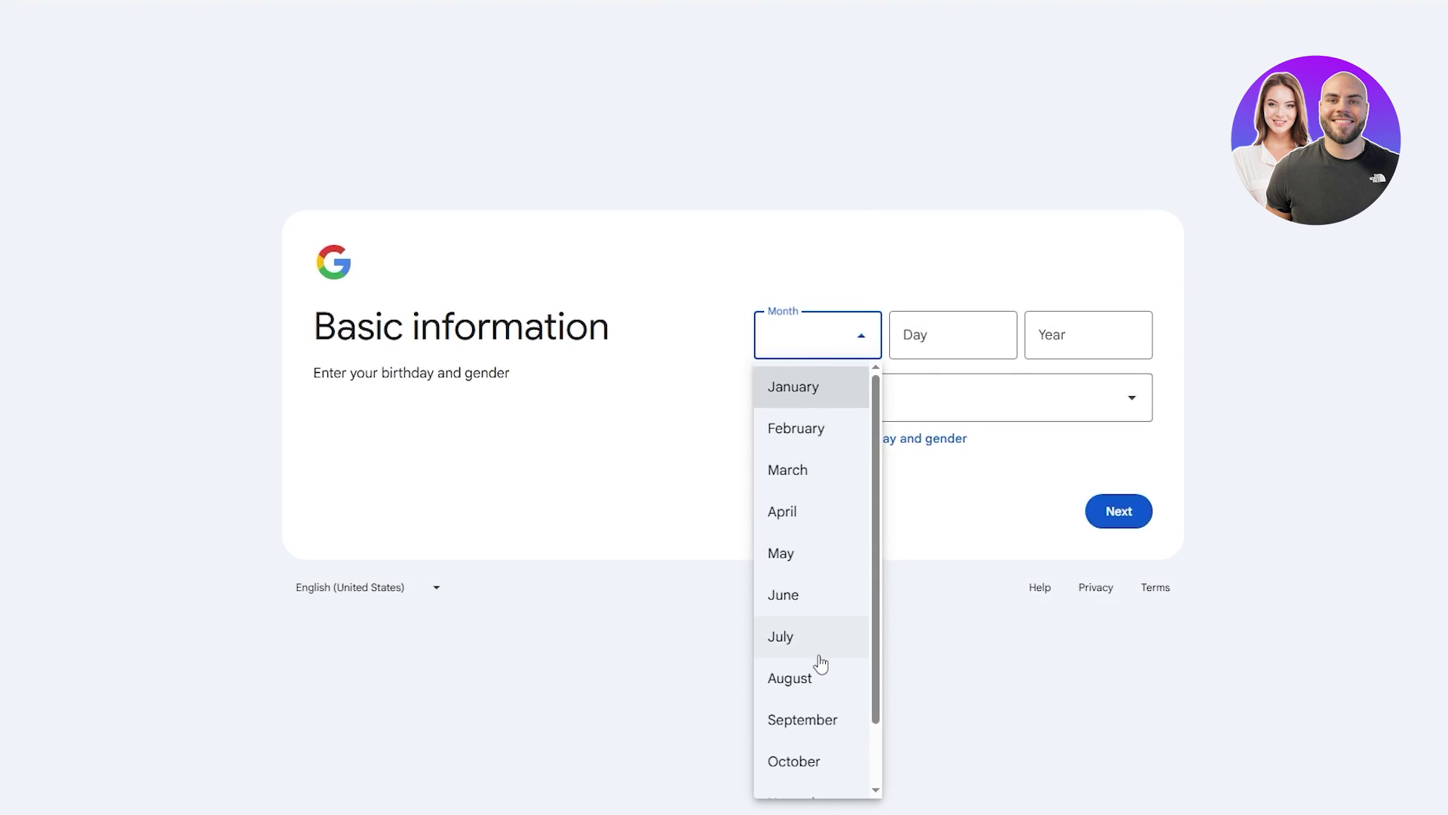
scroll(821, 679, down, 1)
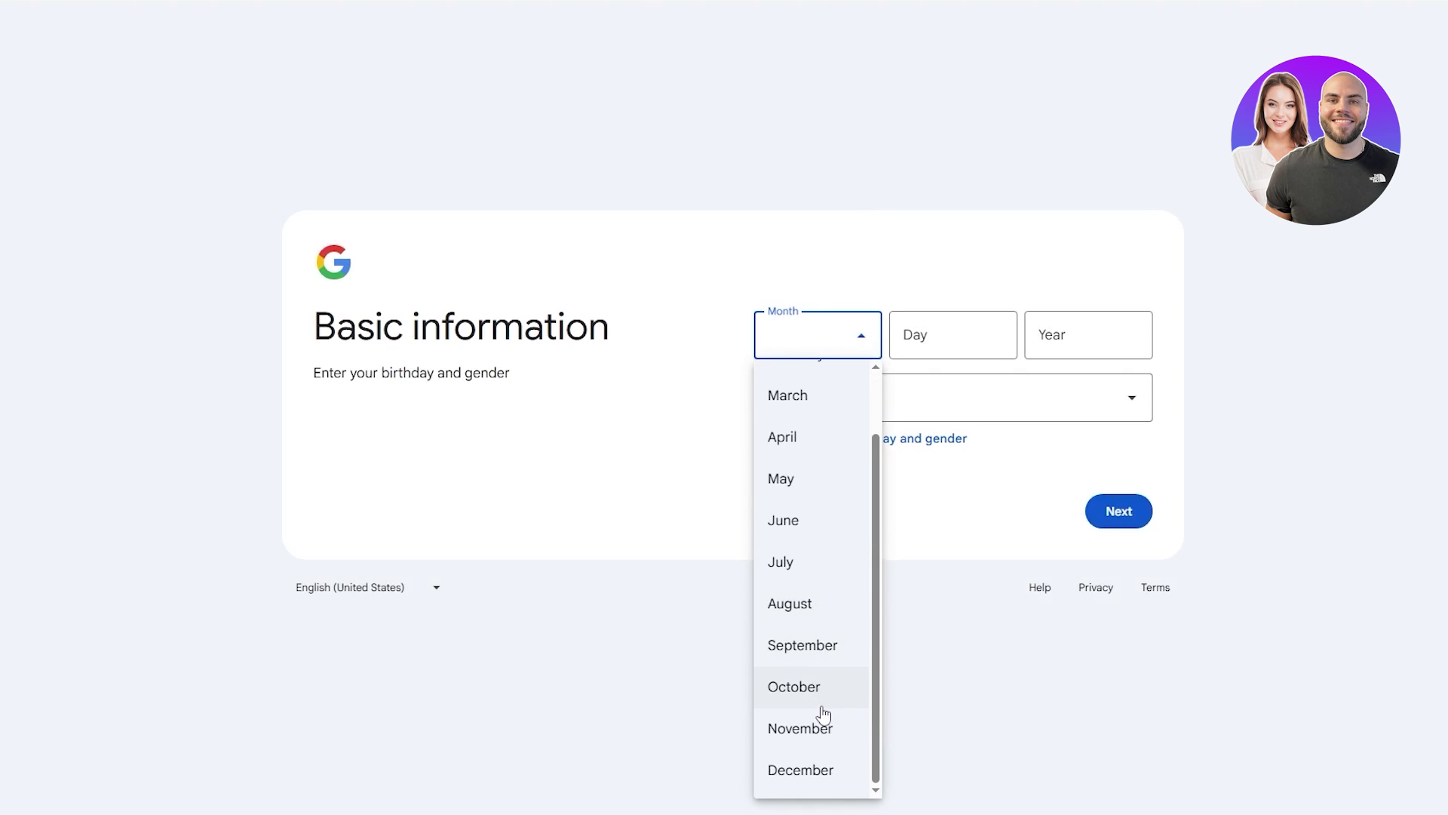
click(808, 574)
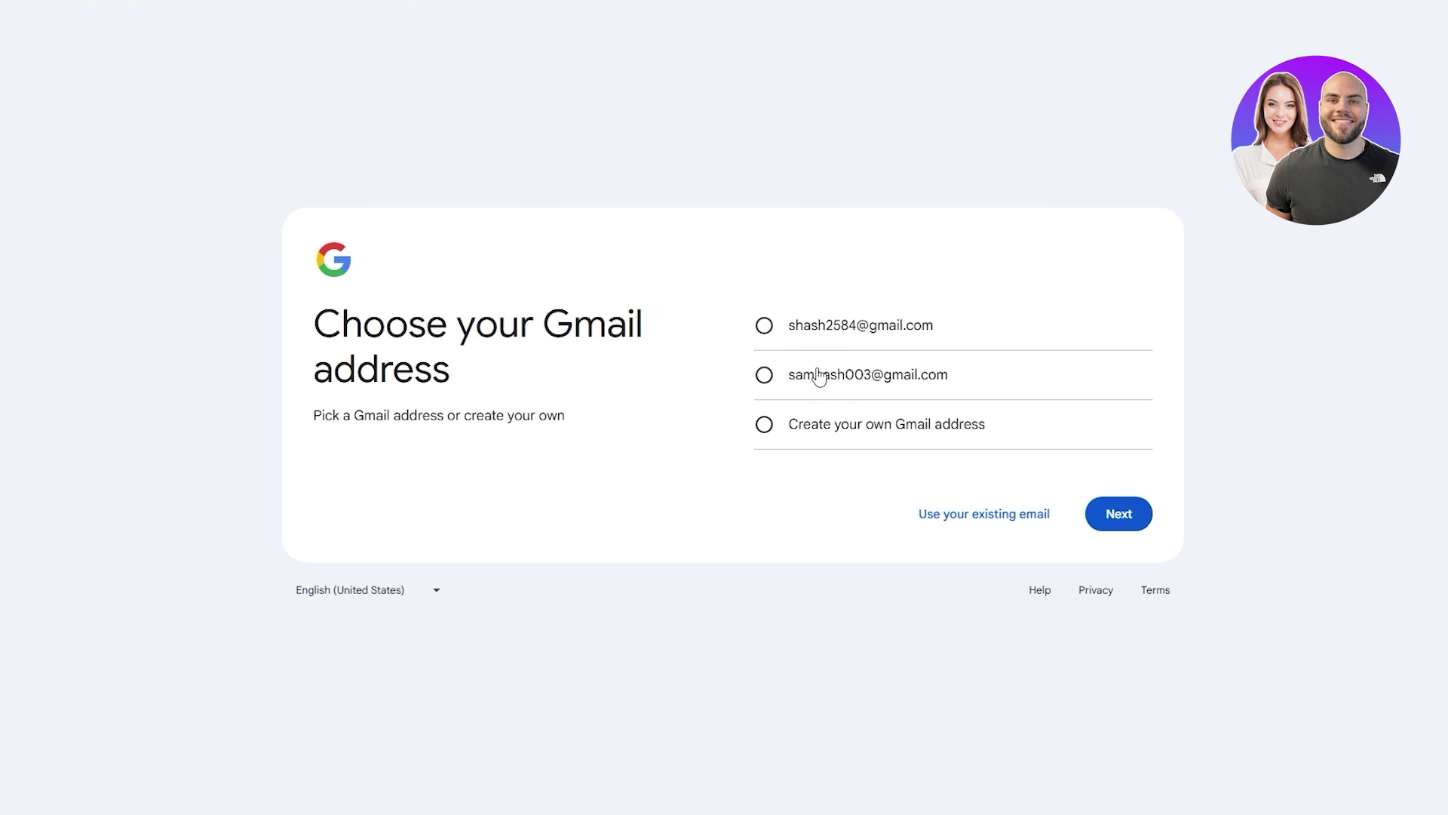
click(817, 375)
click(1118, 528)
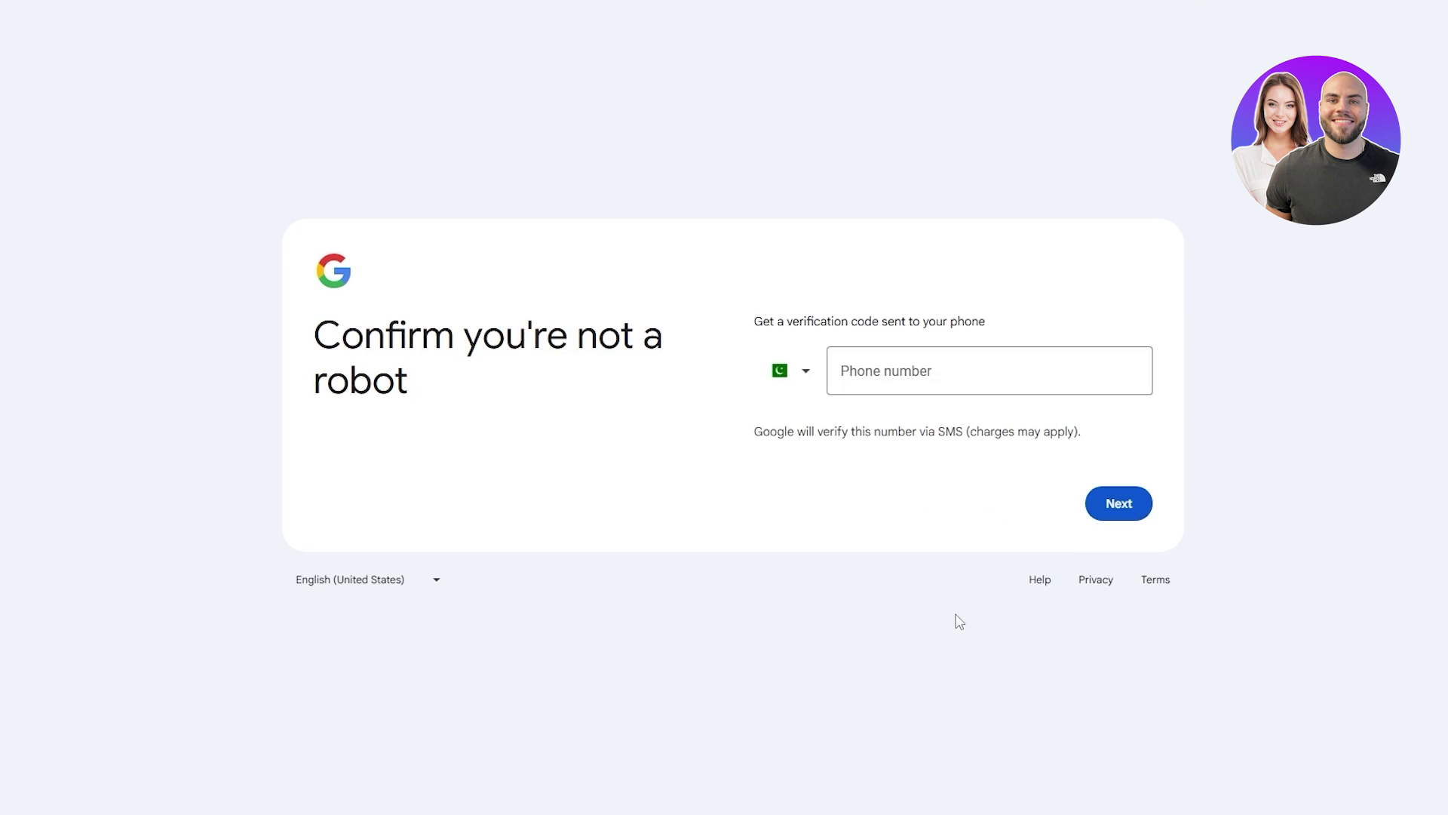
Get past the phone verification explanation and skip adding a recovery email
drag(755, 321, 1026, 329)
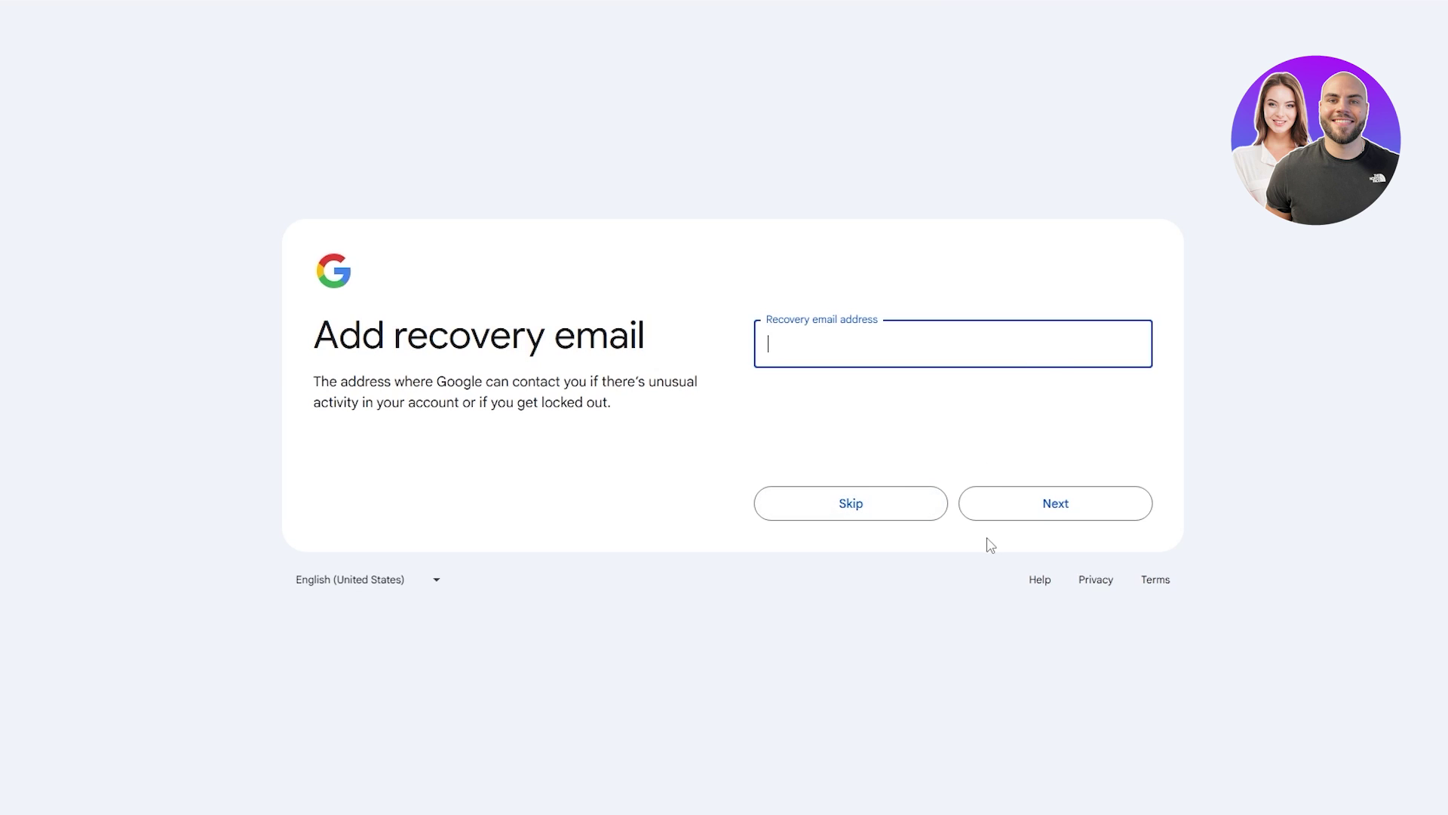
click(849, 512)
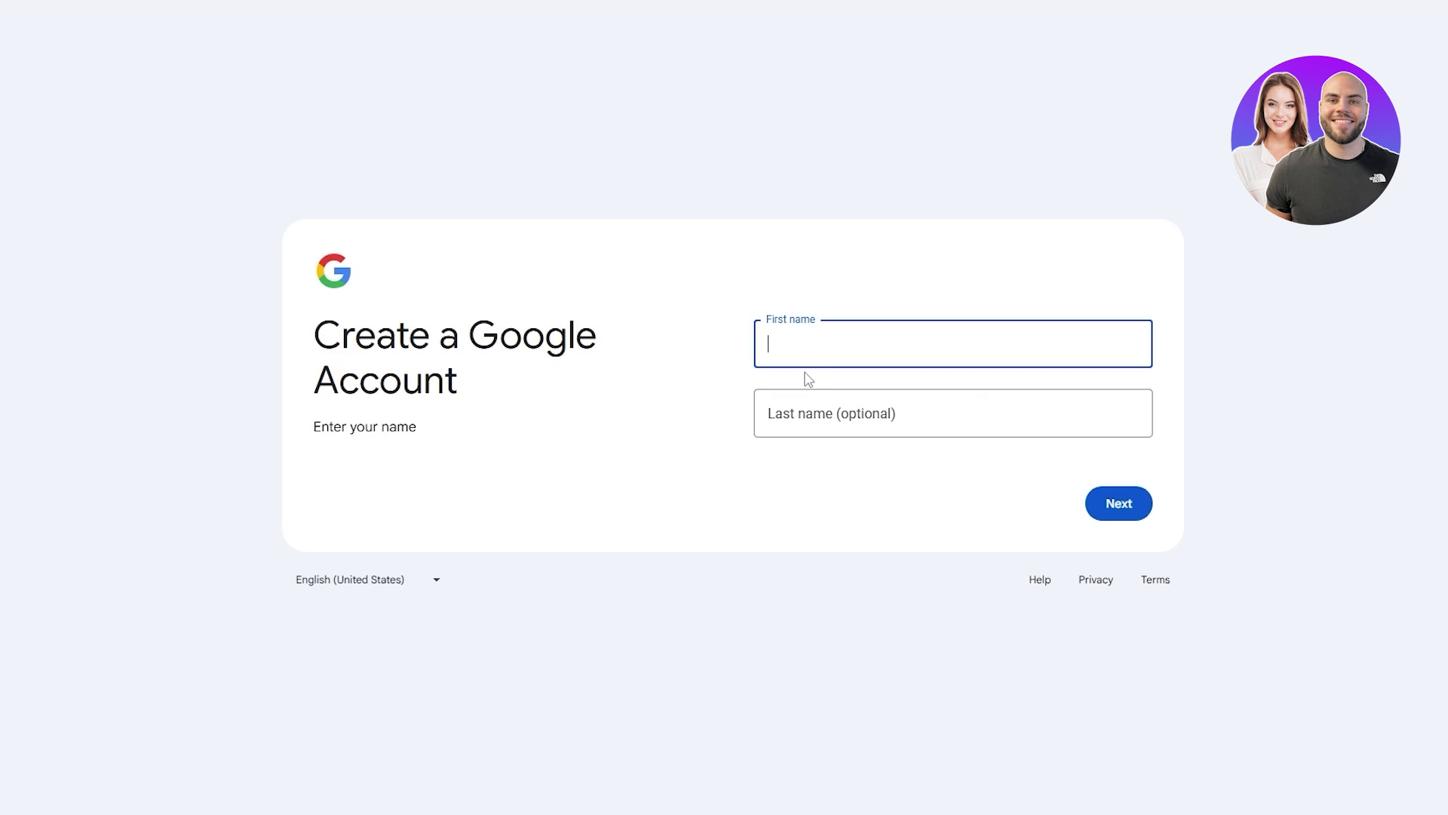
Re-enter the first and last name on the restarted sign-up form
key(Tab)
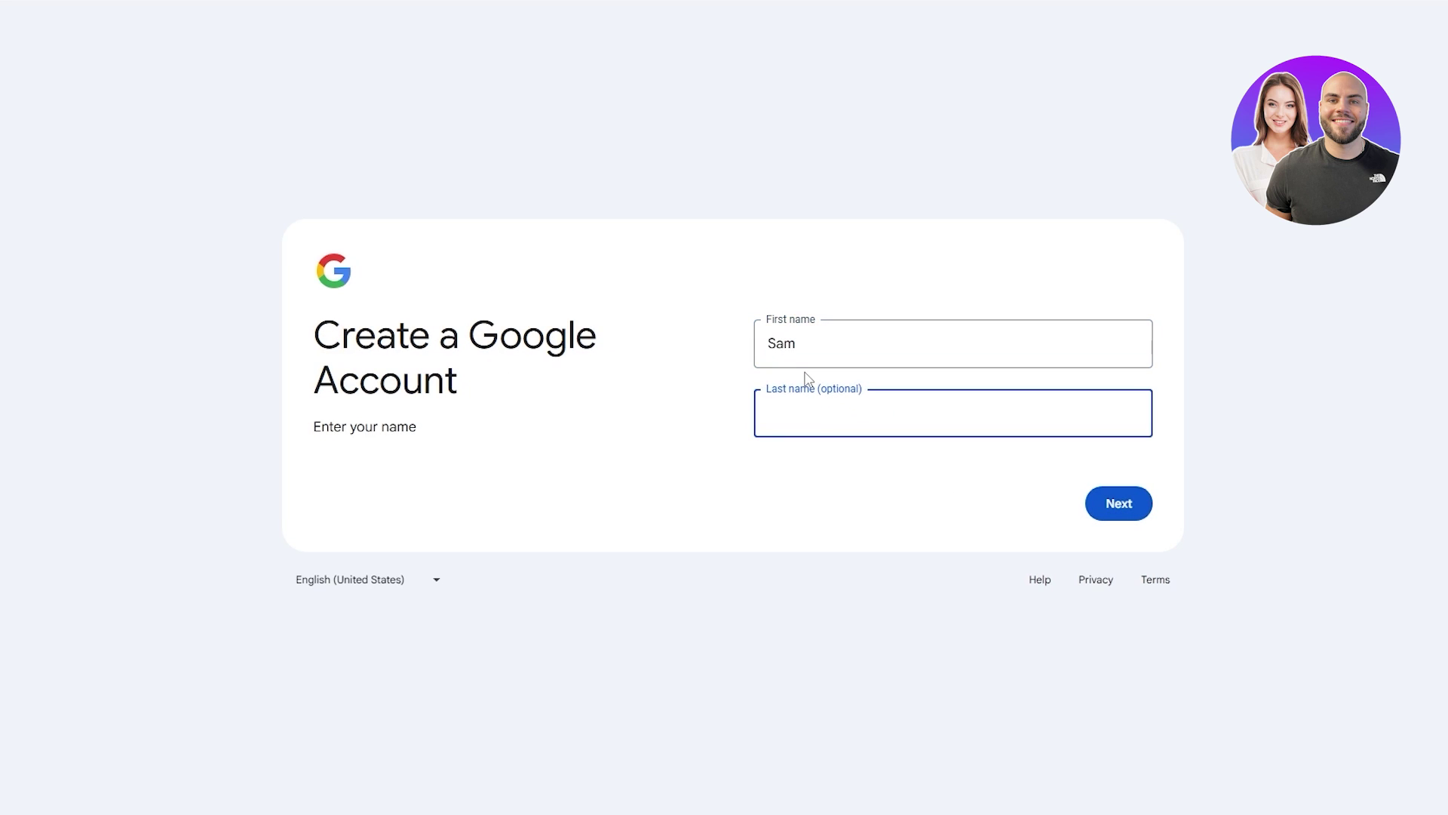
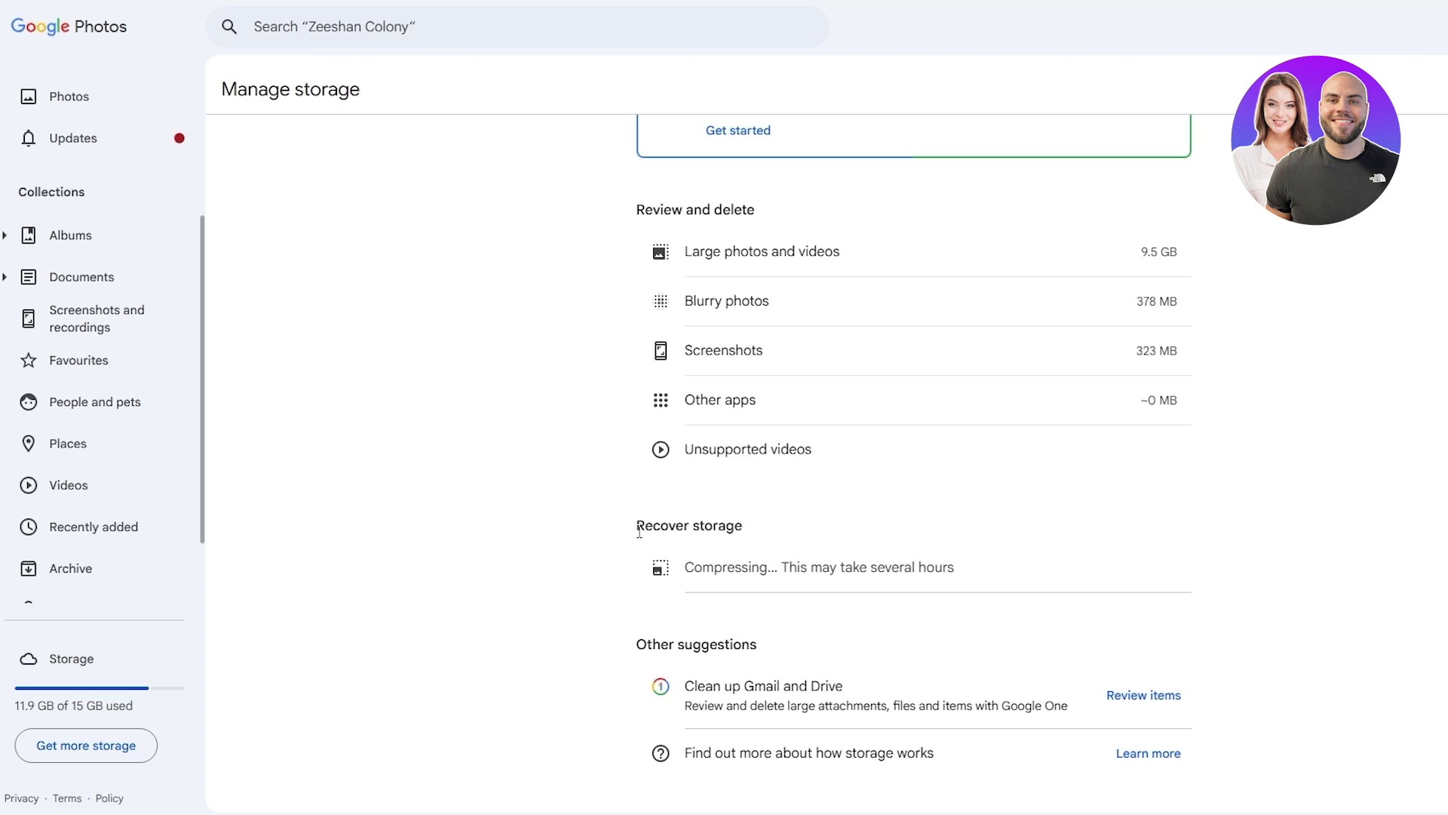
drag(639, 530, 777, 521)
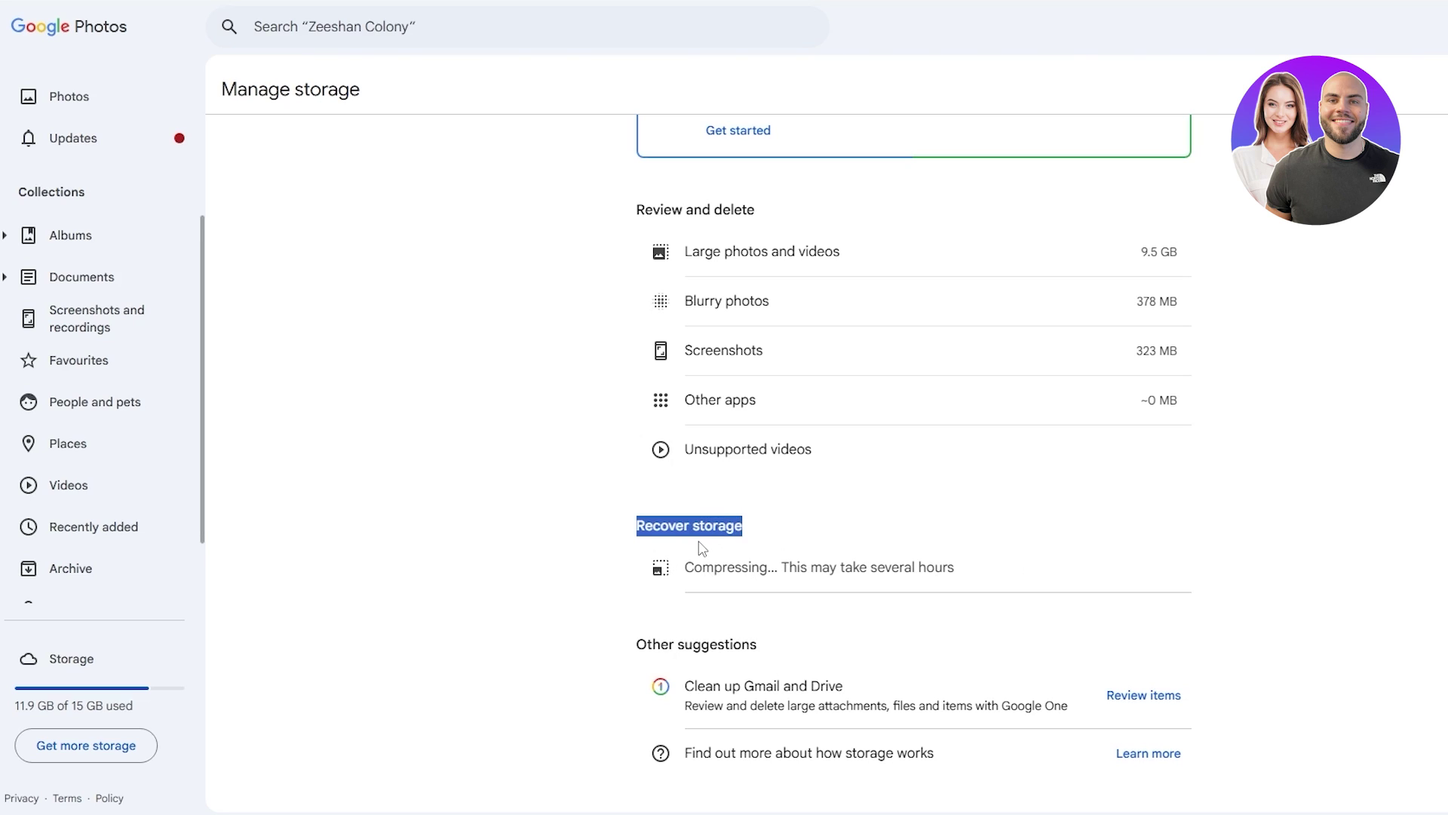
drag(685, 567, 1167, 581)
click(1167, 582)
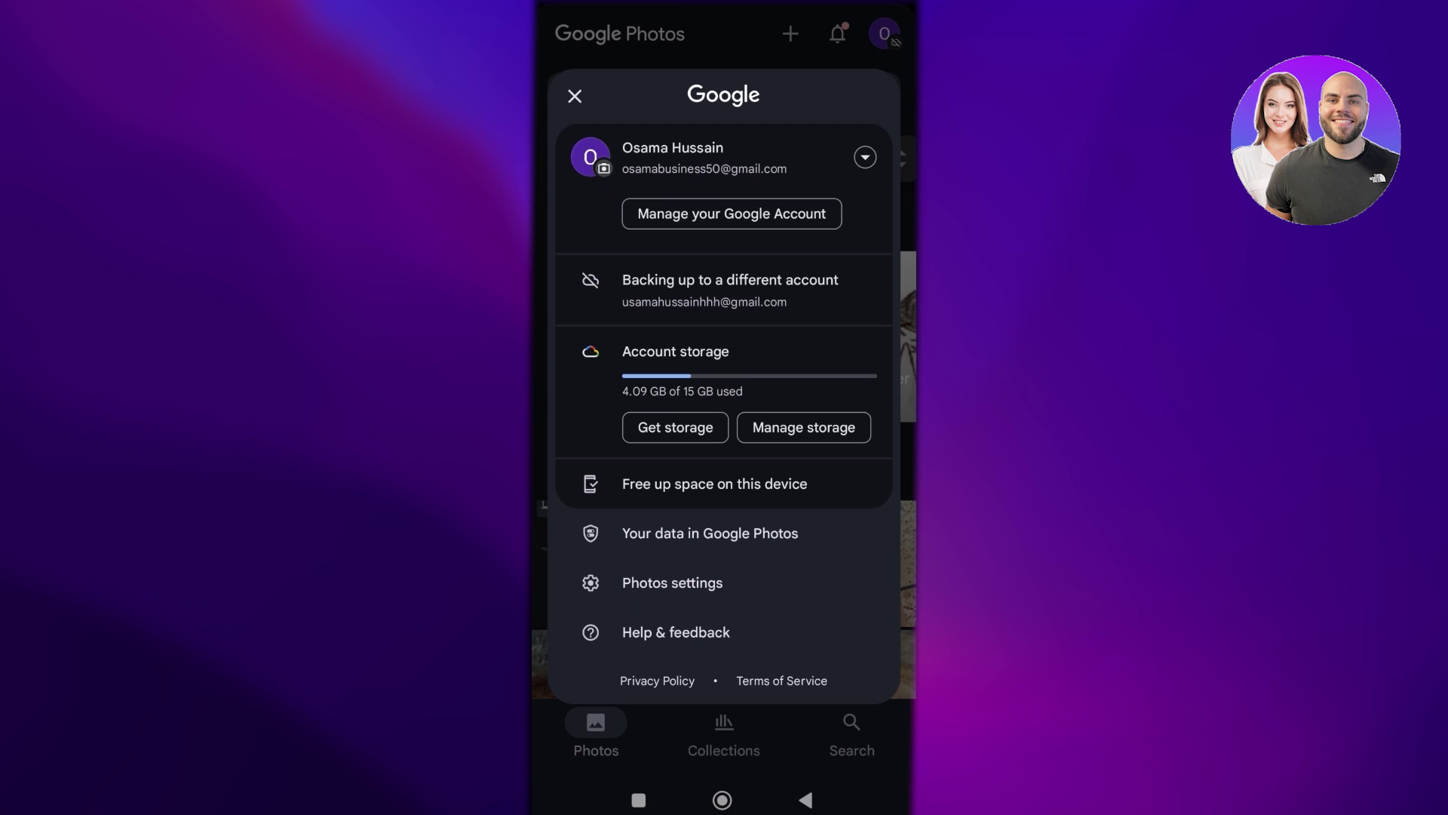
Go through Photos settings and Backup to reach Backup quality, showing Original quality and Storage saver
click(672, 582)
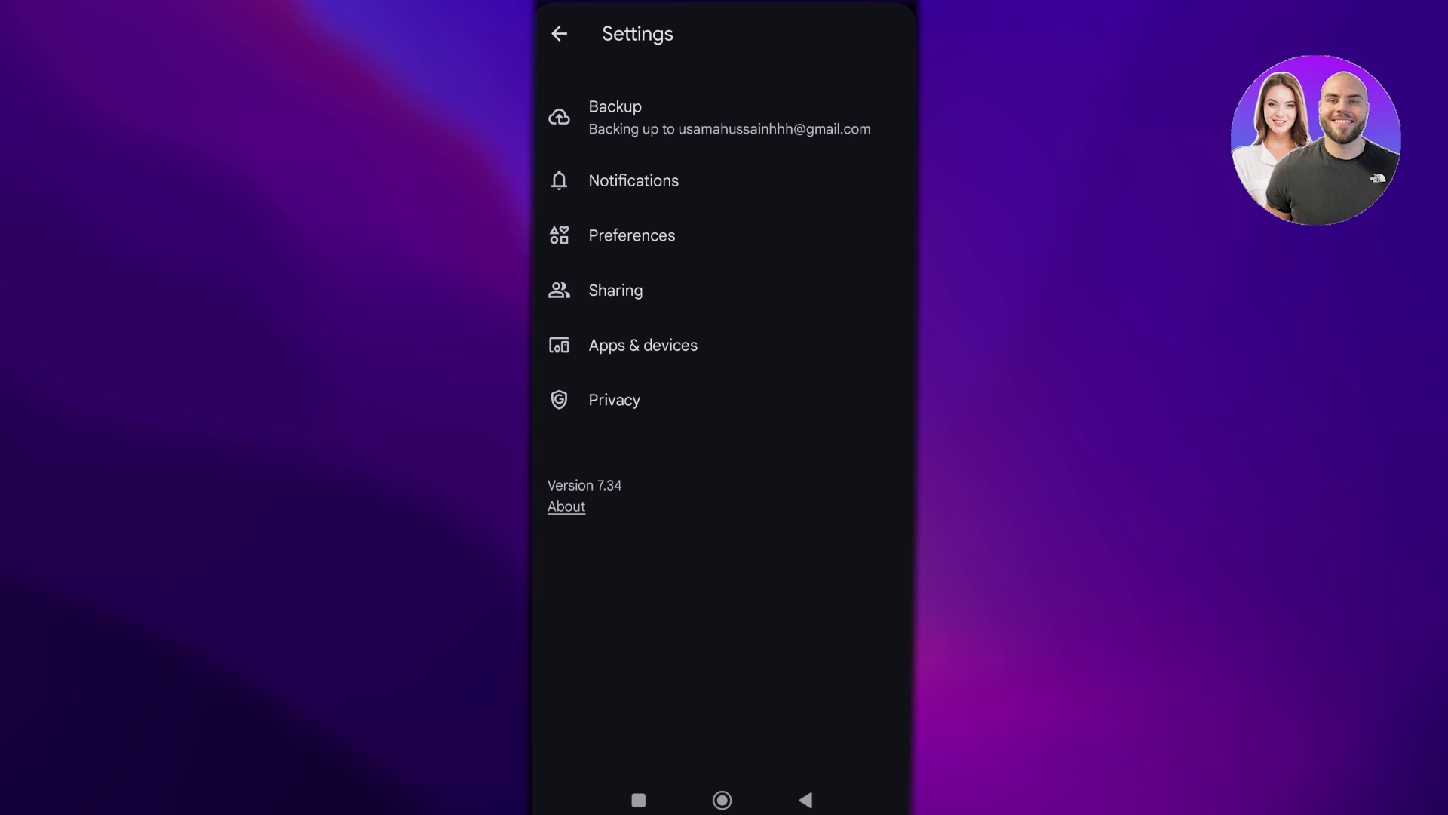
click(678, 117)
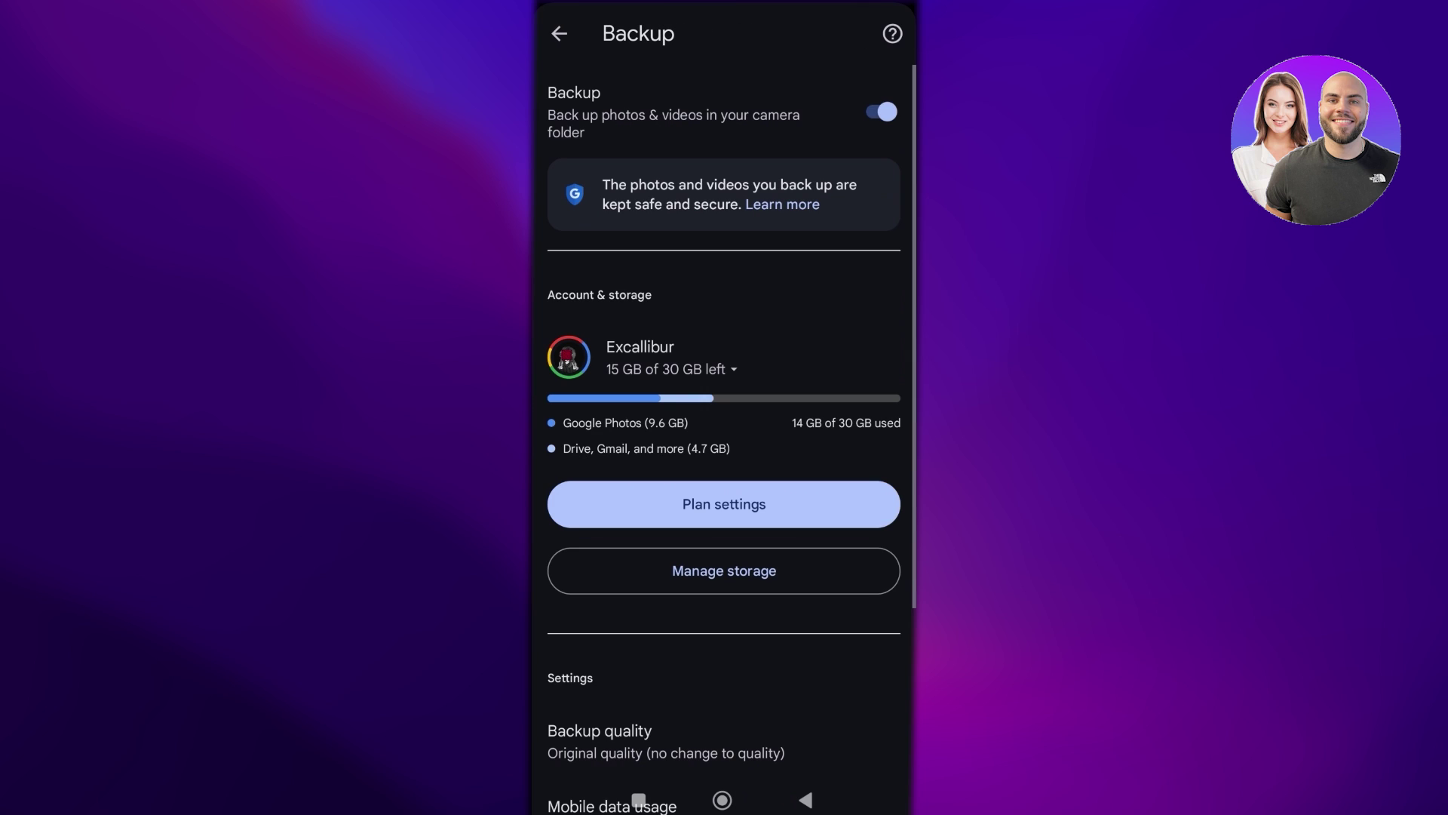
scroll(724, 438, down, 2)
scroll(724, 438, up, 1)
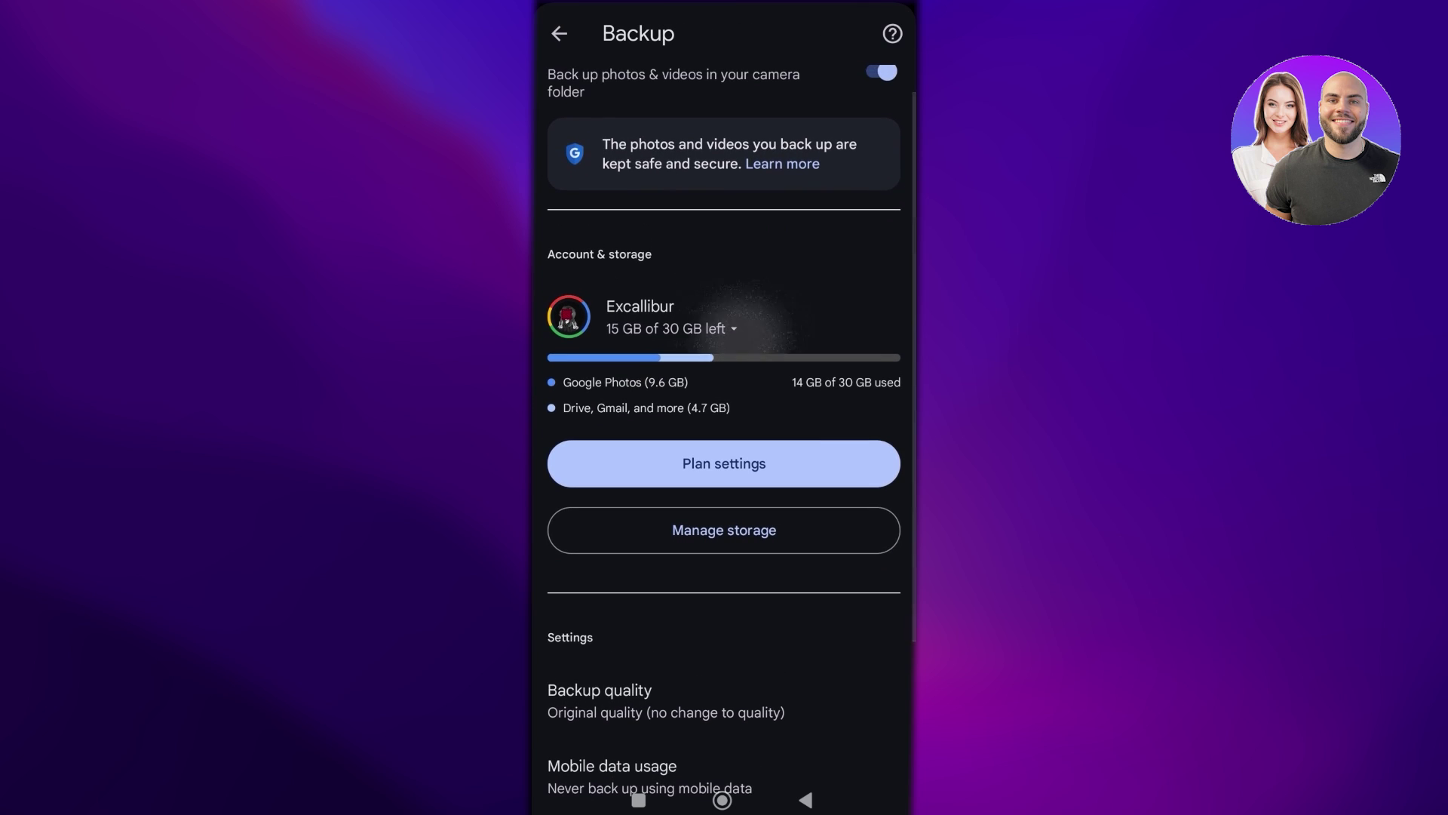
scroll(724, 437, up, 1)
scroll(724, 438, down, 3)
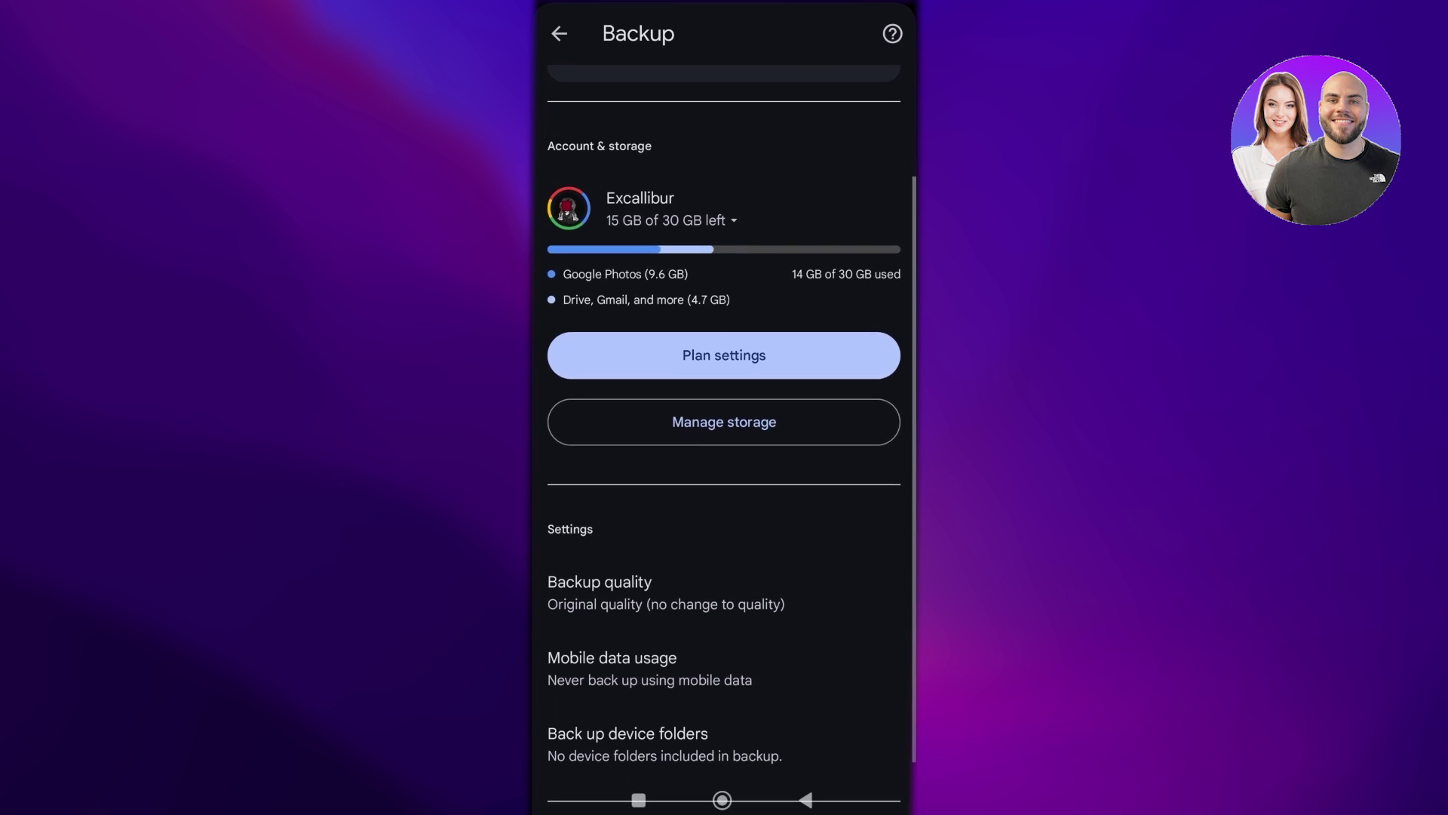
scroll(724, 438, down, 4)
click(664, 437)
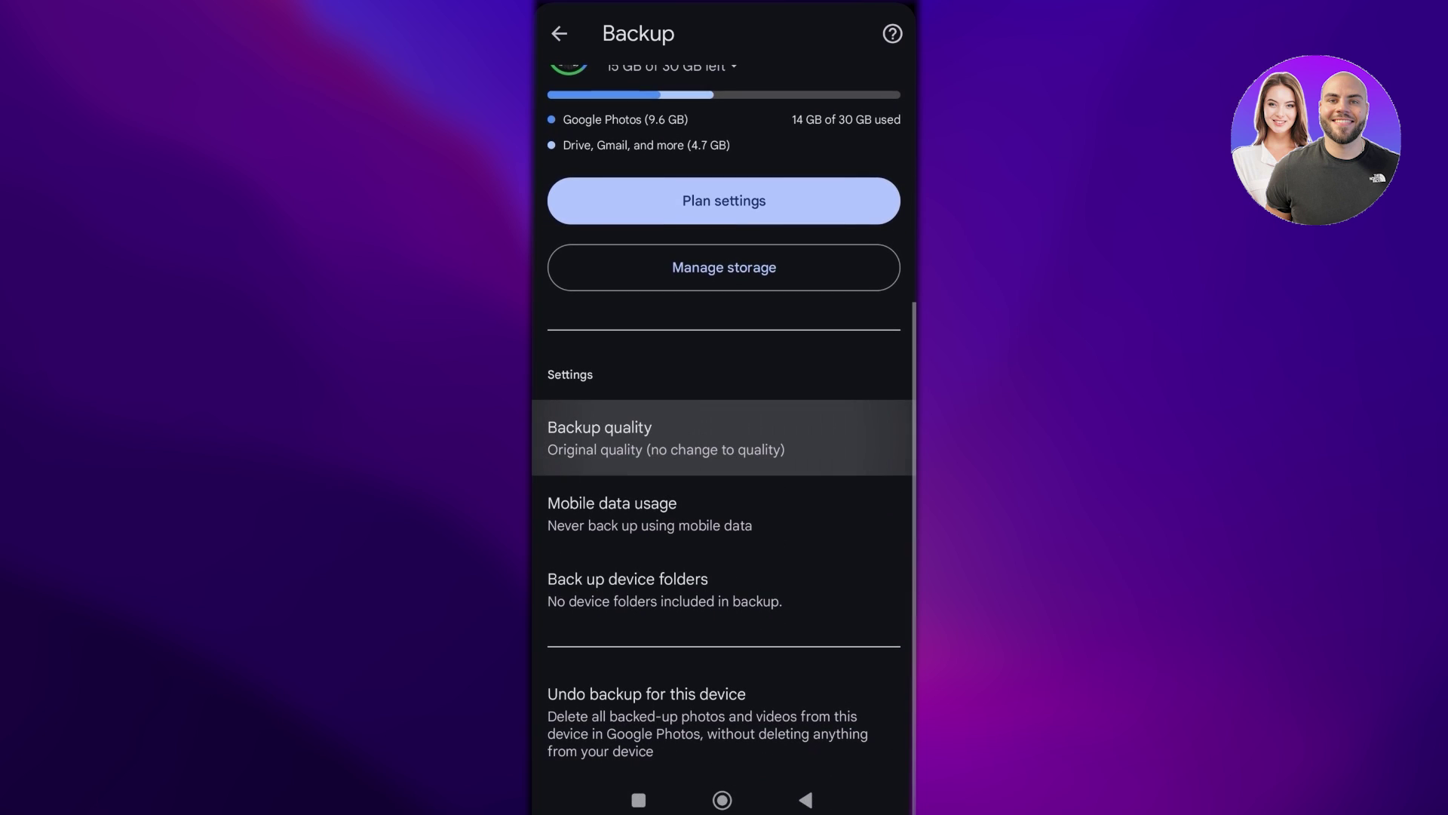
click(664, 437)
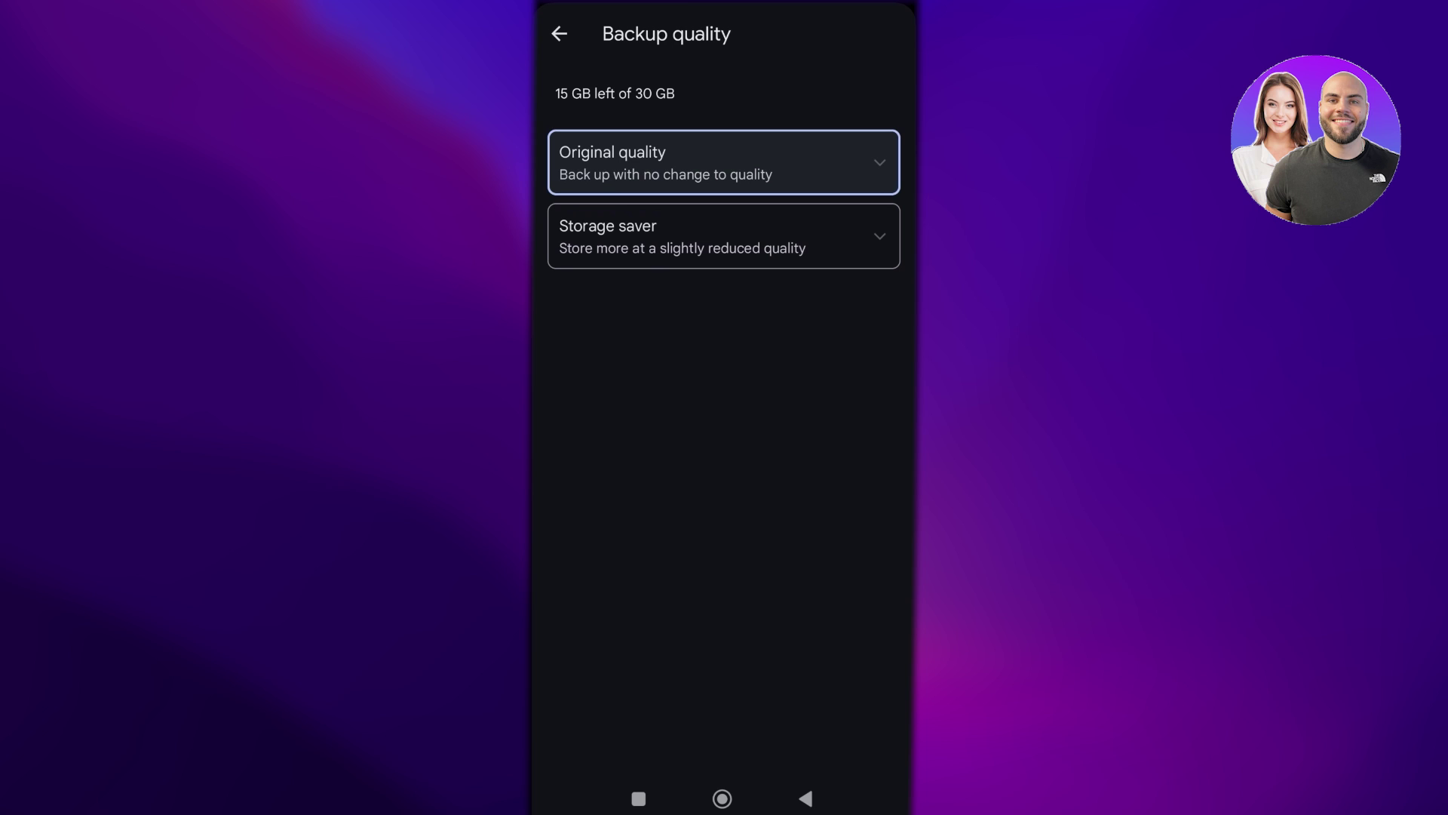
Compare the Storage saver and Original quality details, keep Original quality, and return to backup settings
click(722, 236)
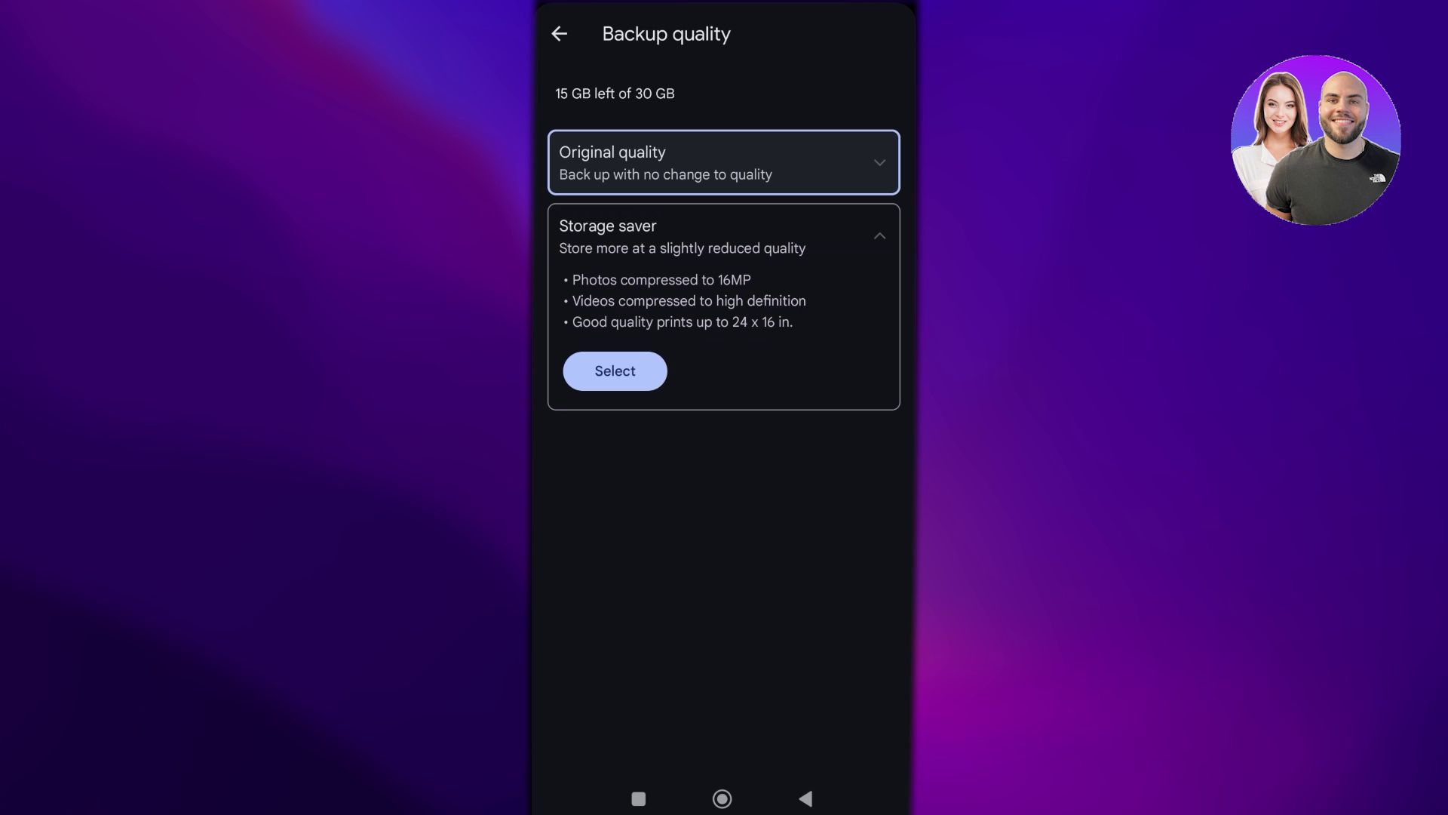
click(723, 162)
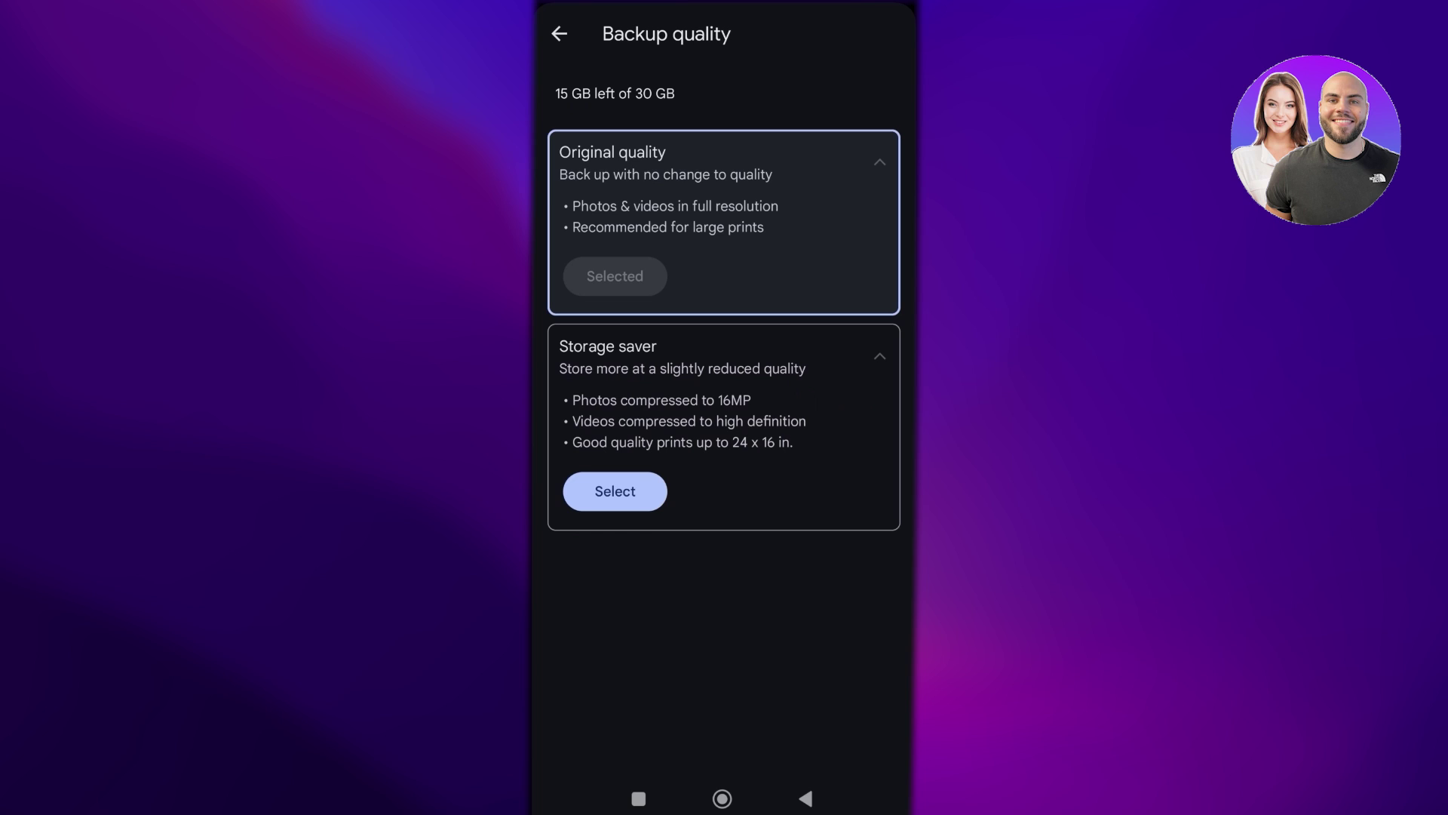
click(559, 34)
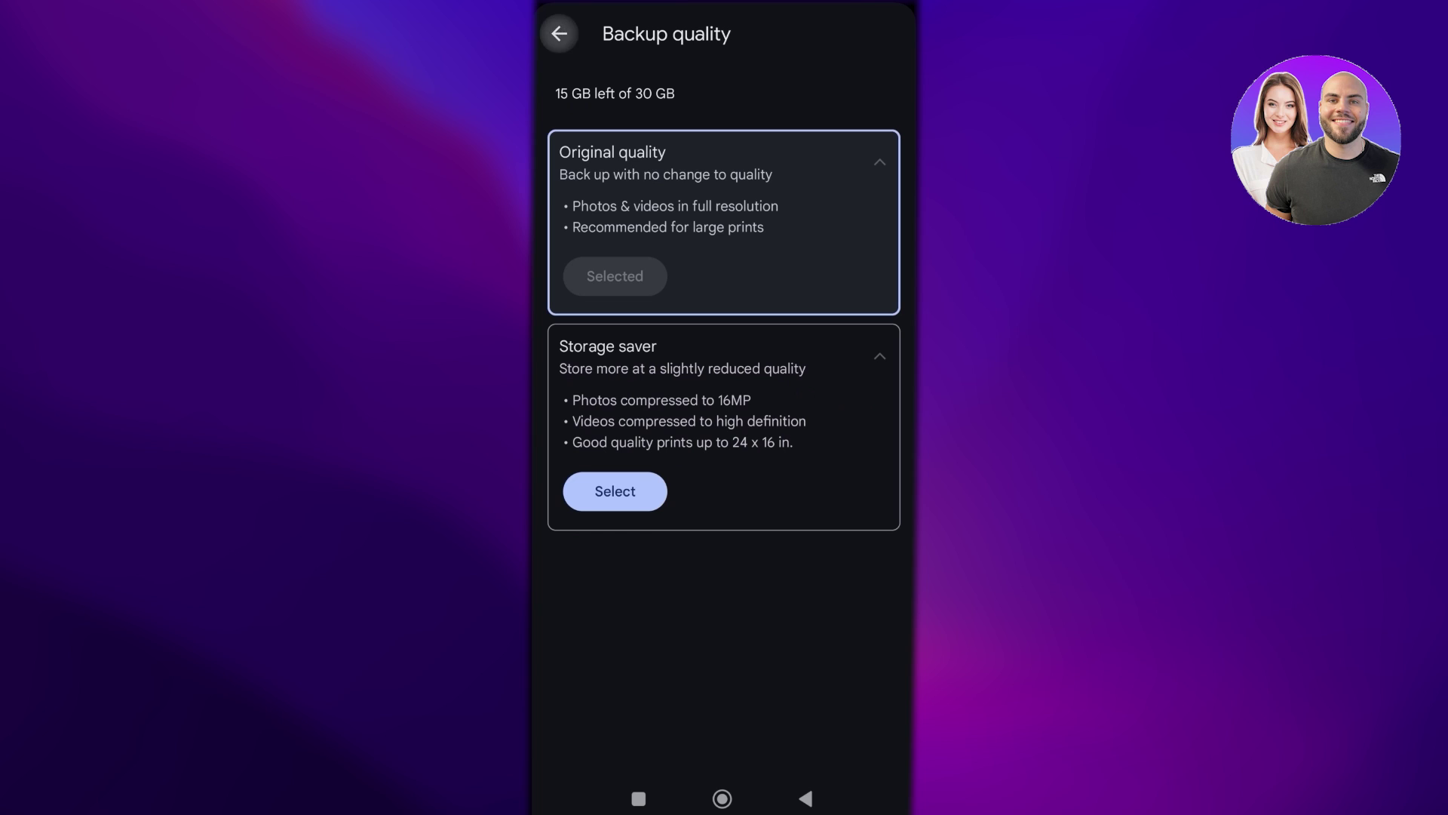
On the Manage storage page, highlight the 11.4 GB used by Google Photos
scroll(724, 408, up, 4)
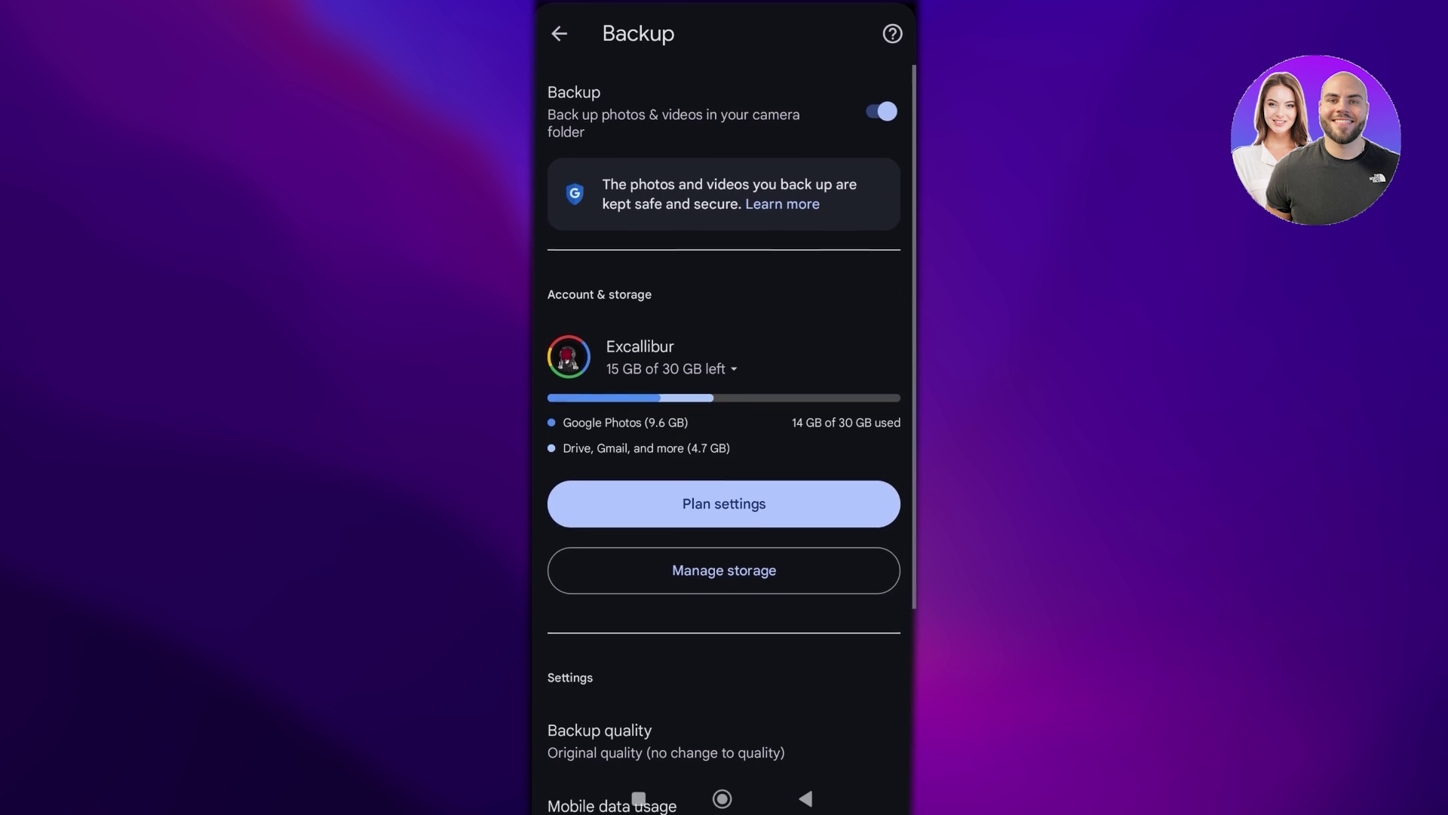
scroll(724, 438, down, 1)
scroll(724, 437, up, 1)
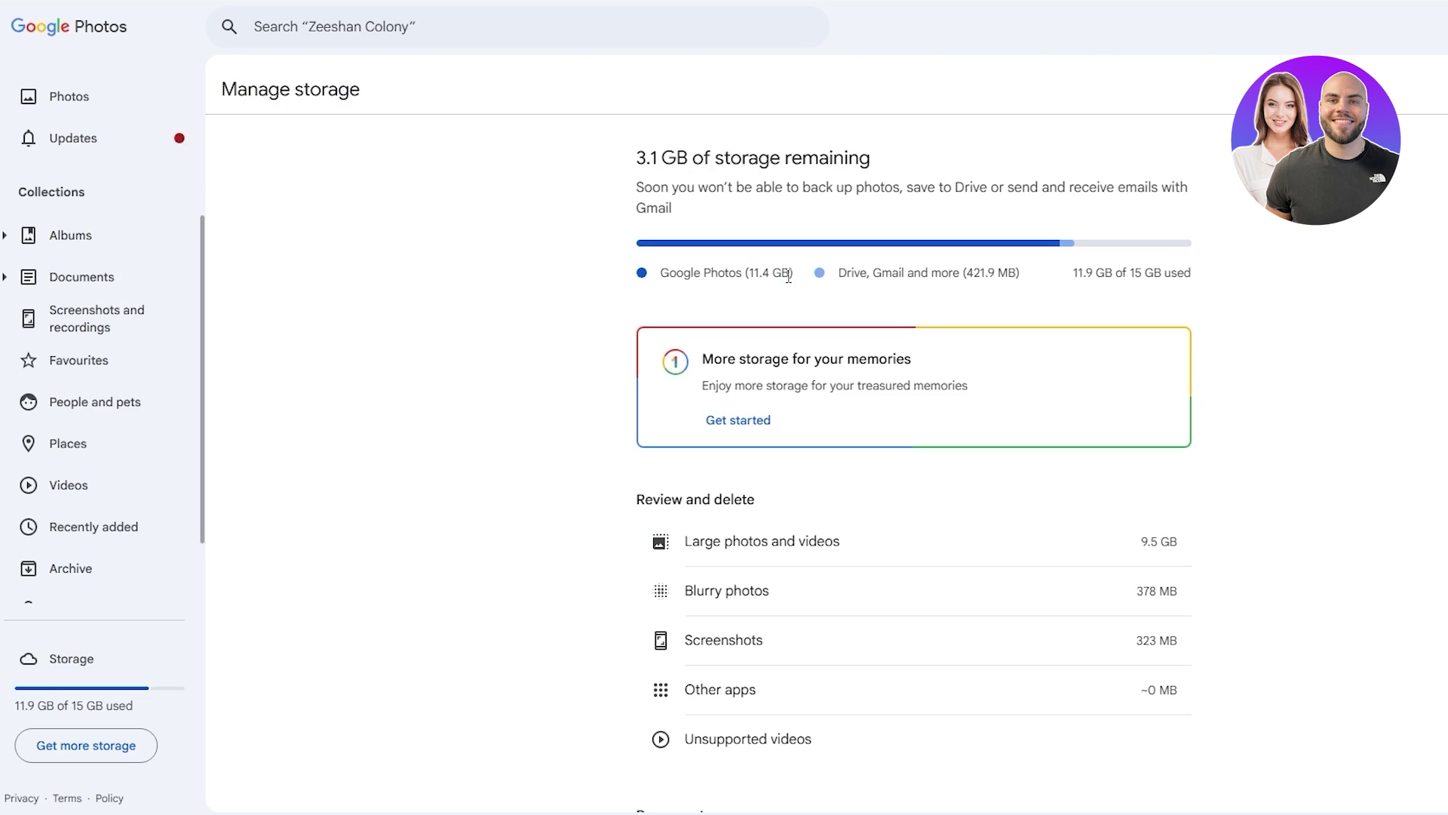
mouse_move(789, 273)
mouse_down()
mouse_move(750, 284)
mouse_move(796, 279)
mouse_up()
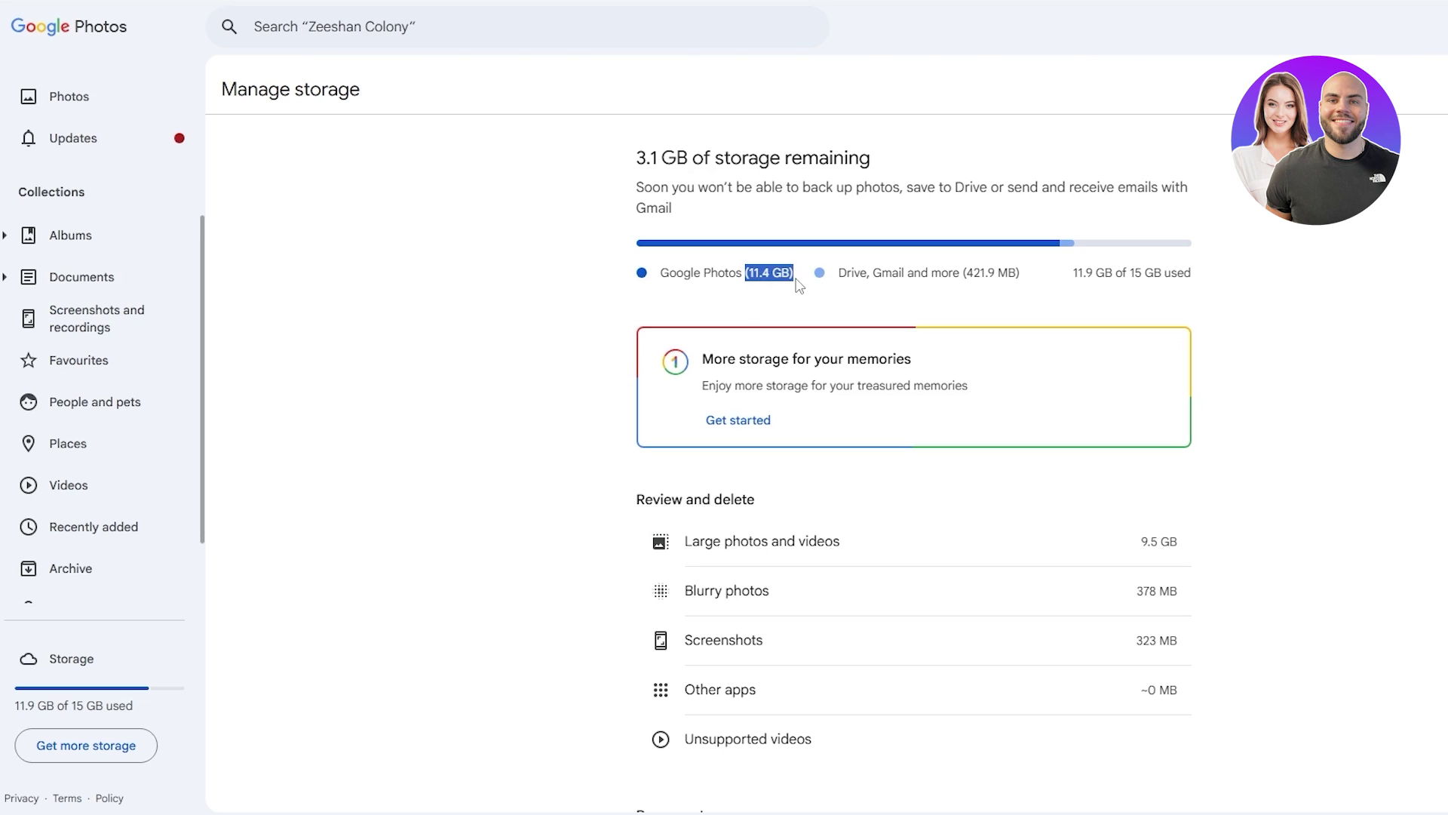